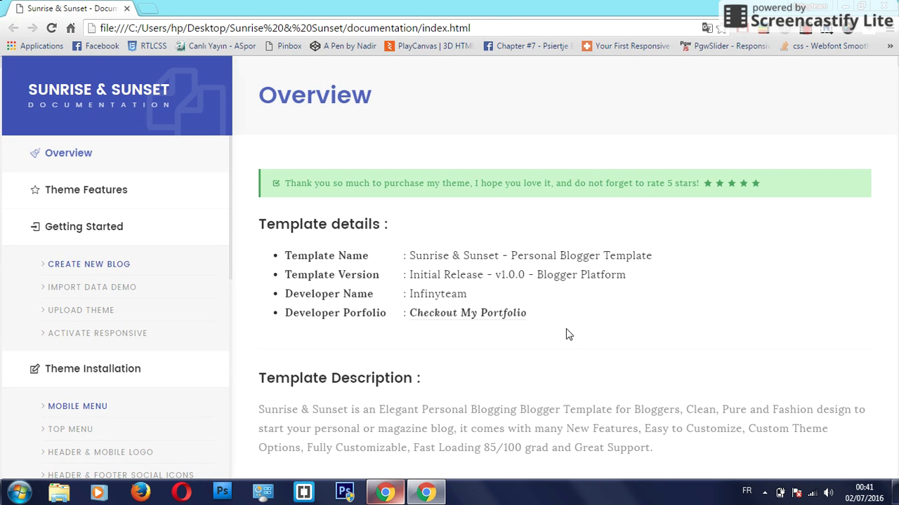
# - Read the Getting Started instructions for creating a new blog in the theme documentation
pyautogui.click(109, 239)
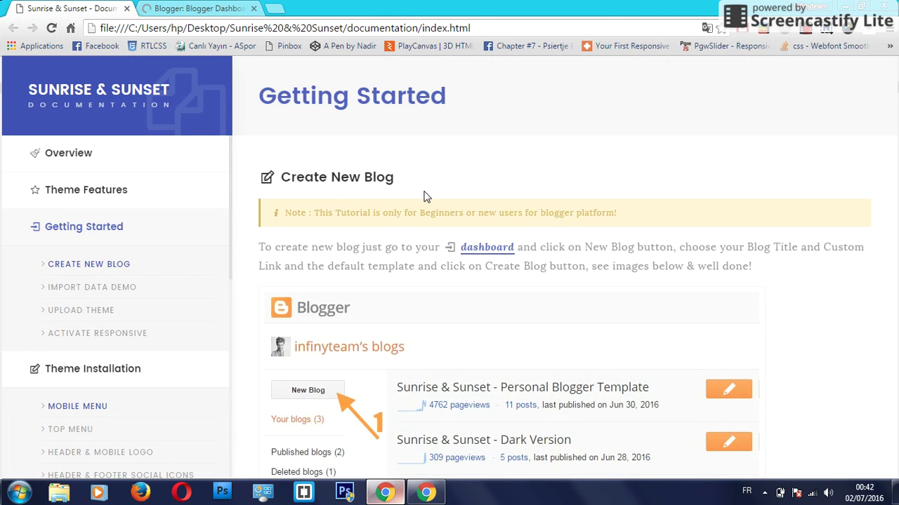
pyautogui.scroll(-3, 424, 196)
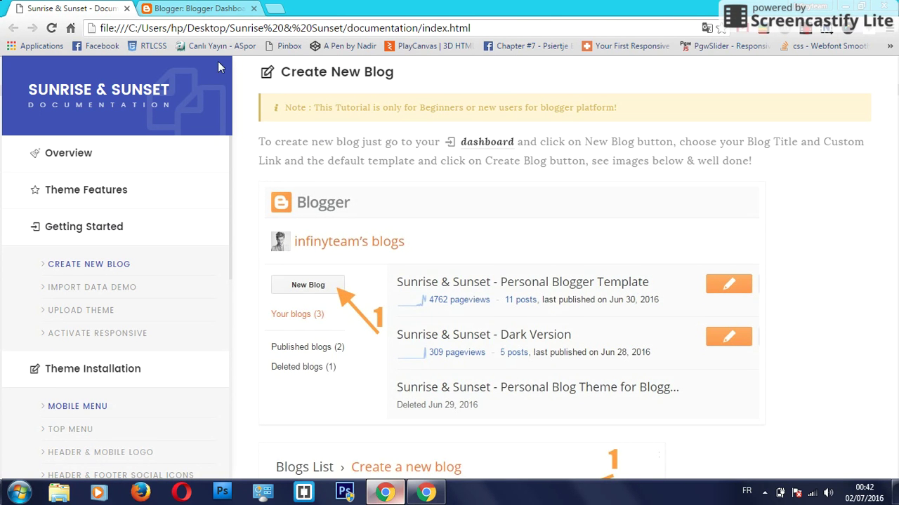
pyautogui.scroll(-1, 374, 174)
pyautogui.scroll(-2, 373, 174)
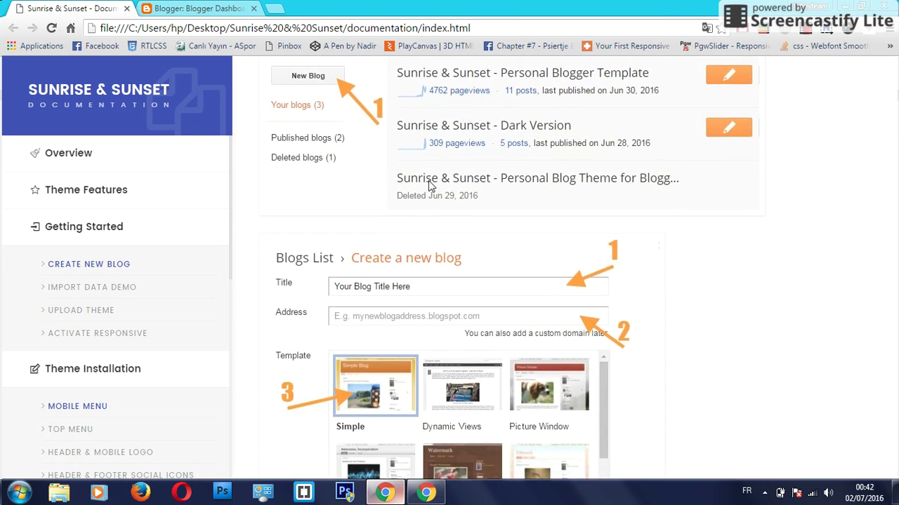
pyautogui.scroll(3, 429, 179)
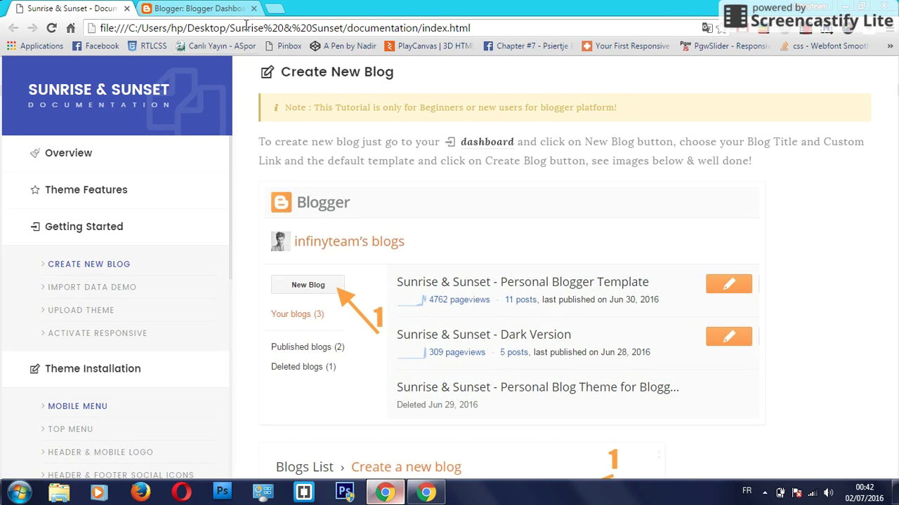
# - Start a new blog from the Blogger dashboard and title it "Sunrise & Sunset - Alternative Style"
pyautogui.hotkey('ctrl', 'Tab')
pyautogui.click(74, 158)
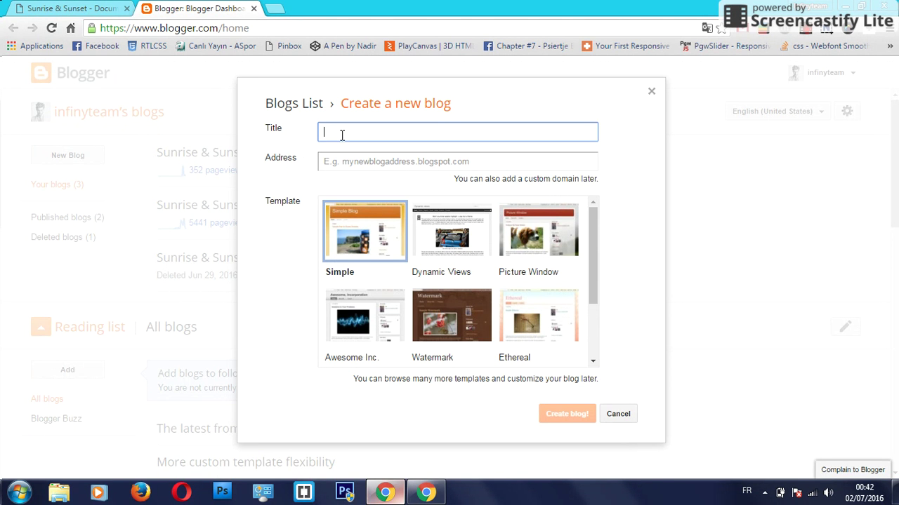
pyautogui.write('Sunrise & Sunset - Demo')
pyautogui.press('Tab')
pyautogui.doubleClick(407, 132)
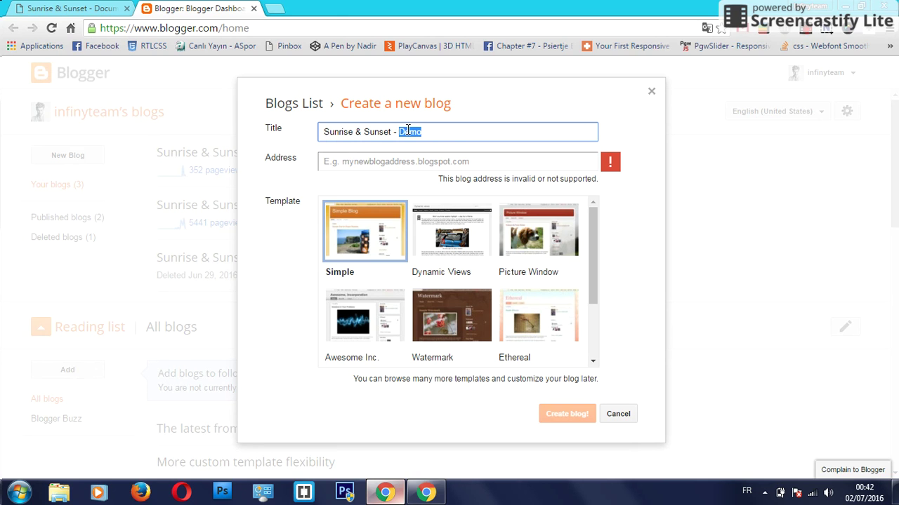
pyautogui.write('Alternative Style')
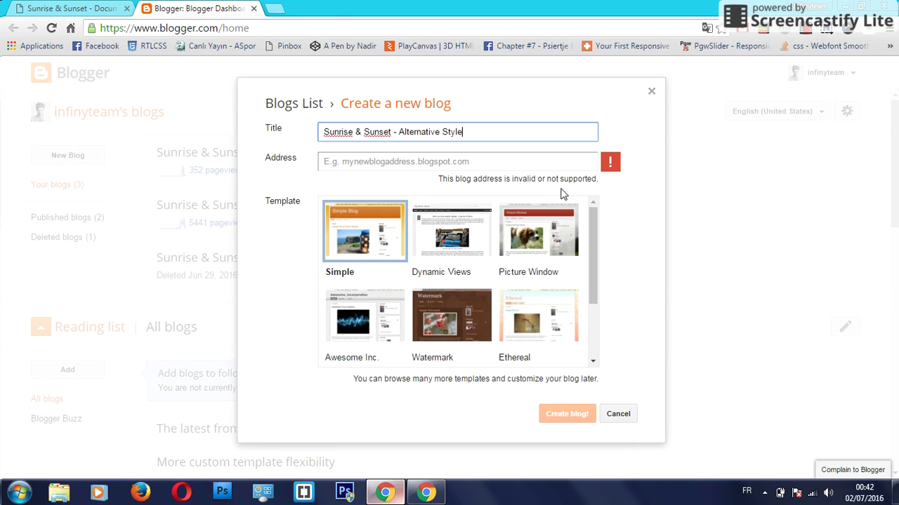
# - Set the blog address to sunrisesunset-alternative.blogspot.com and create the blog with the Simple template
pyautogui.click(429, 163)
pyautogui.write('s')
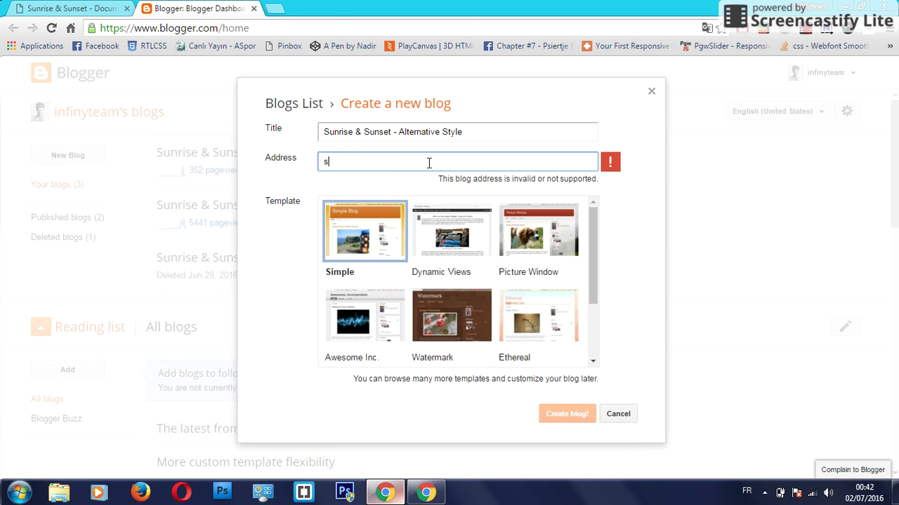
pyautogui.write('unrise-sunset')
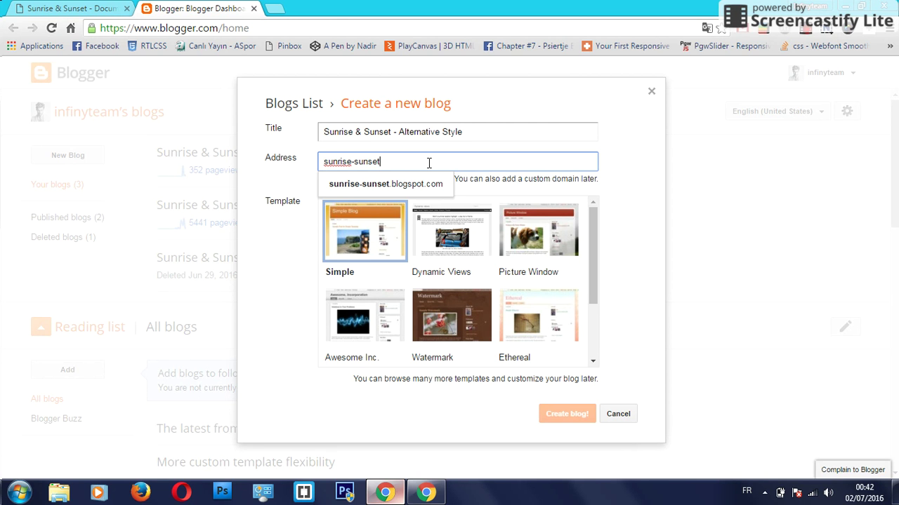
pyautogui.write('-')
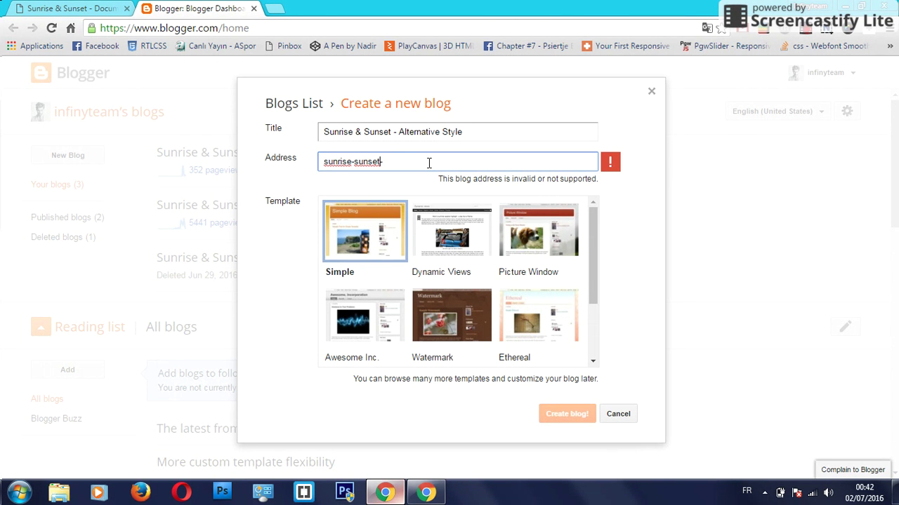
pyautogui.press('Delete')
pyautogui.press('Right')
pyautogui.write('altern')
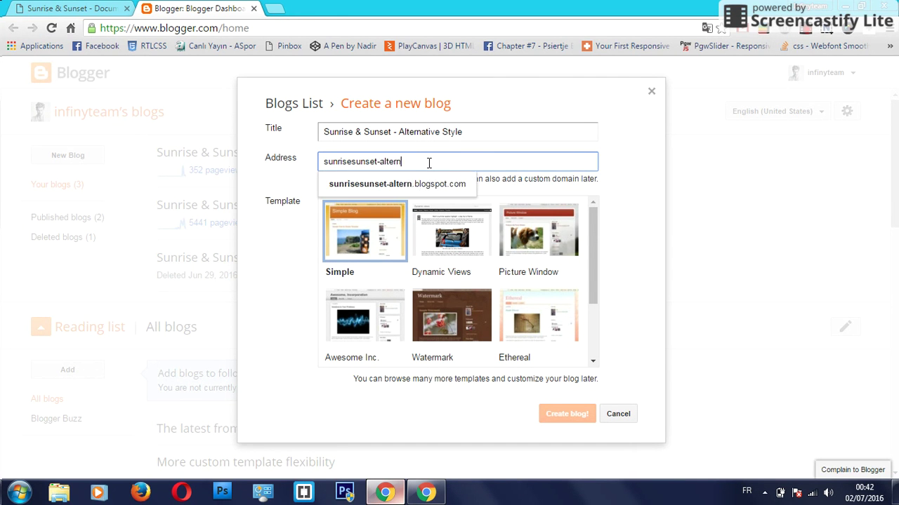
pyautogui.write('ative.')
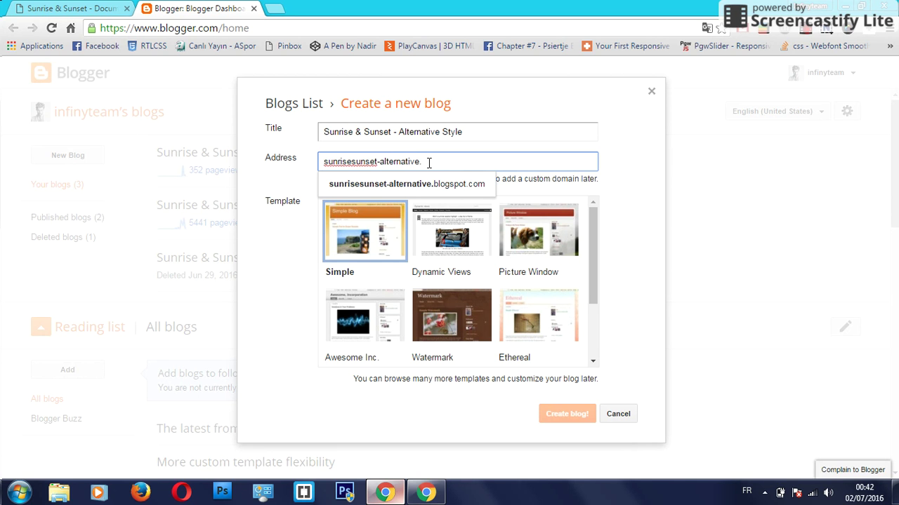
pyautogui.click(466, 182)
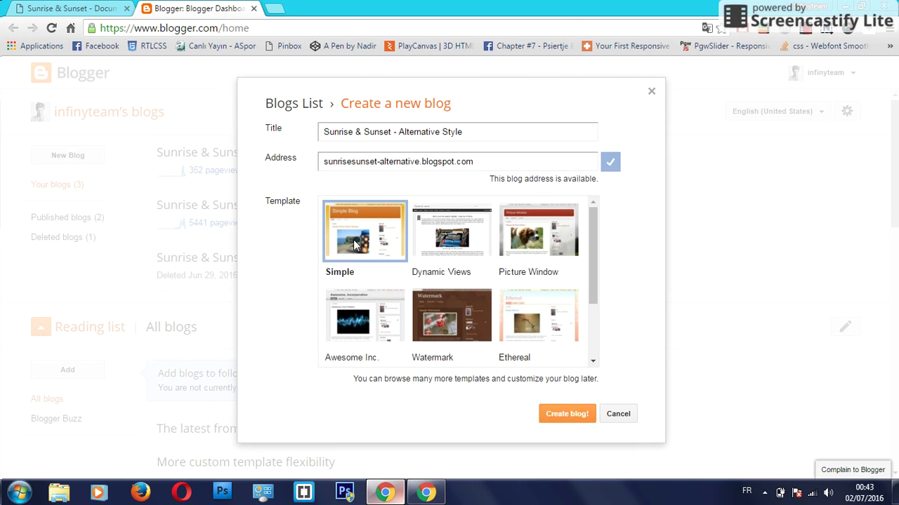
pyautogui.click(566, 415)
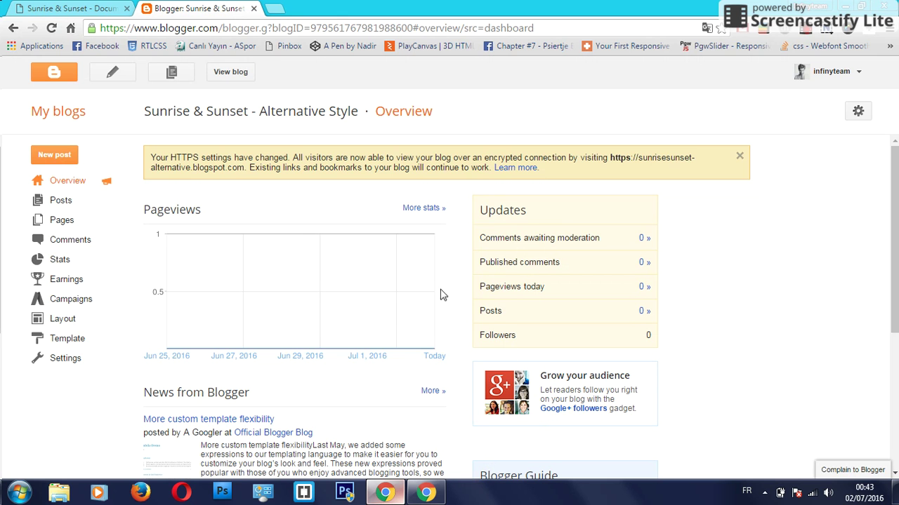
# - Look over the new blog's overview, then consult the Import Data Demo instructions in the theme documentation
pyautogui.scroll(-1, 217, 226)
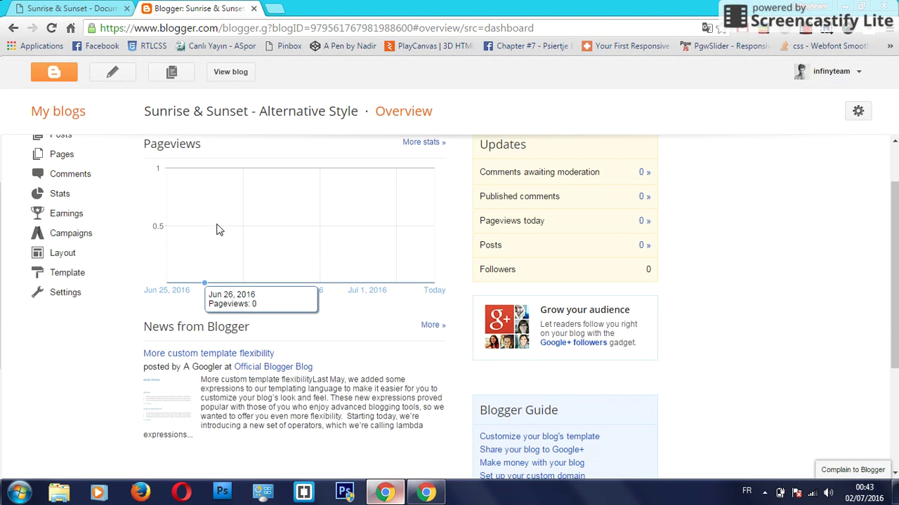
pyautogui.scroll(1, 217, 227)
pyautogui.click(94, 8)
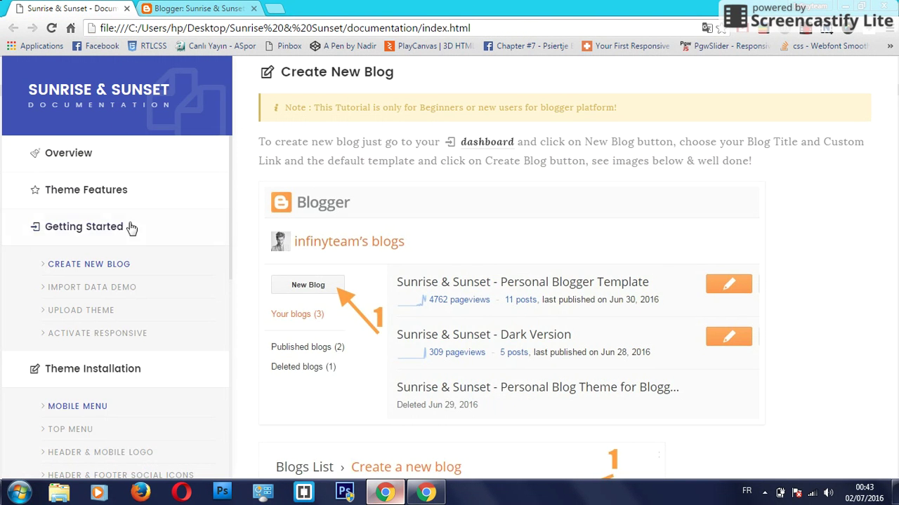
pyautogui.click(107, 290)
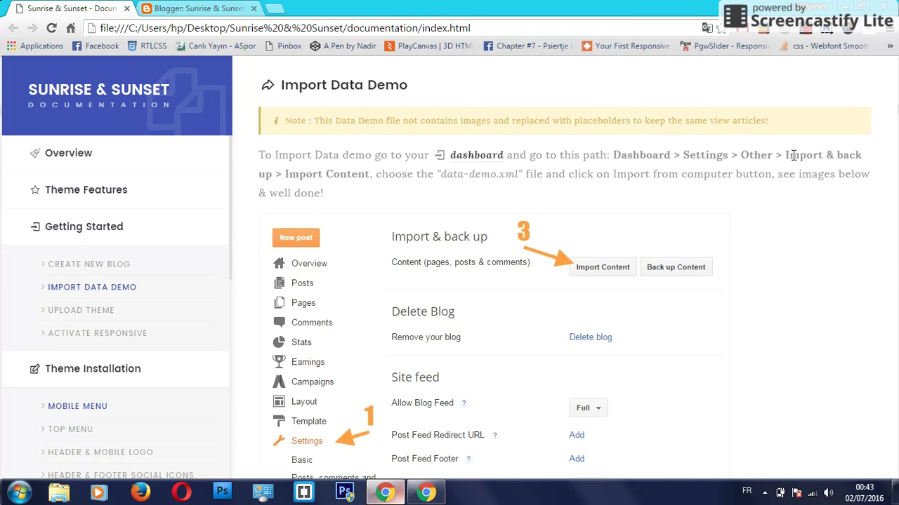
# - Open the Import Content dialog from the Other settings of the new blog
pyautogui.click(228, 8)
pyautogui.click(56, 358)
pyautogui.click(70, 378)
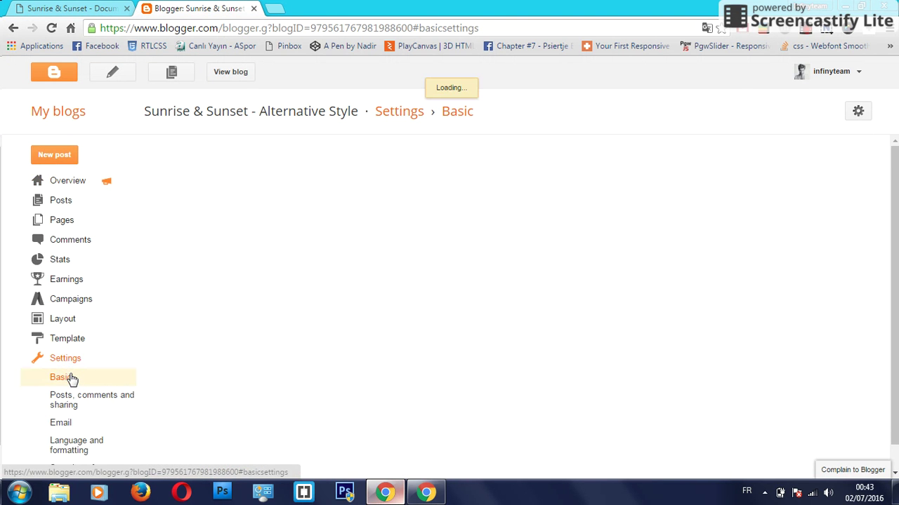
pyautogui.click(71, 460)
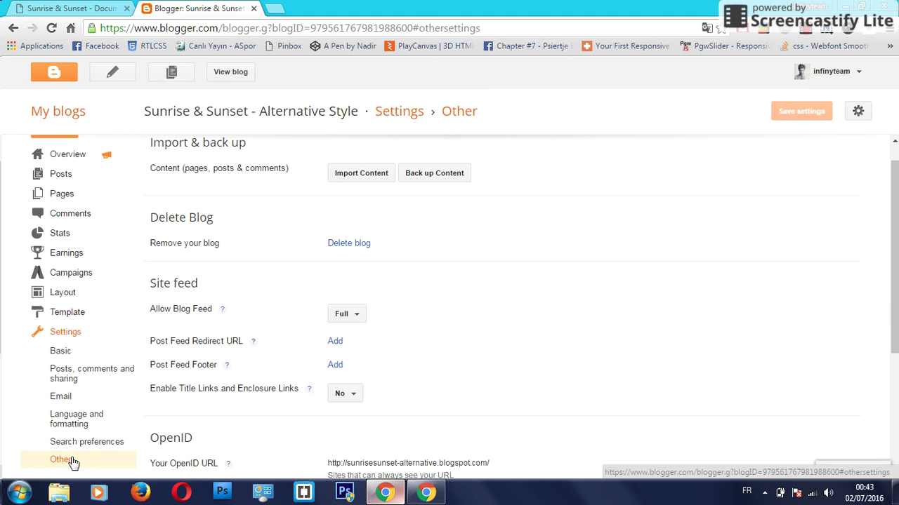
pyautogui.click(362, 176)
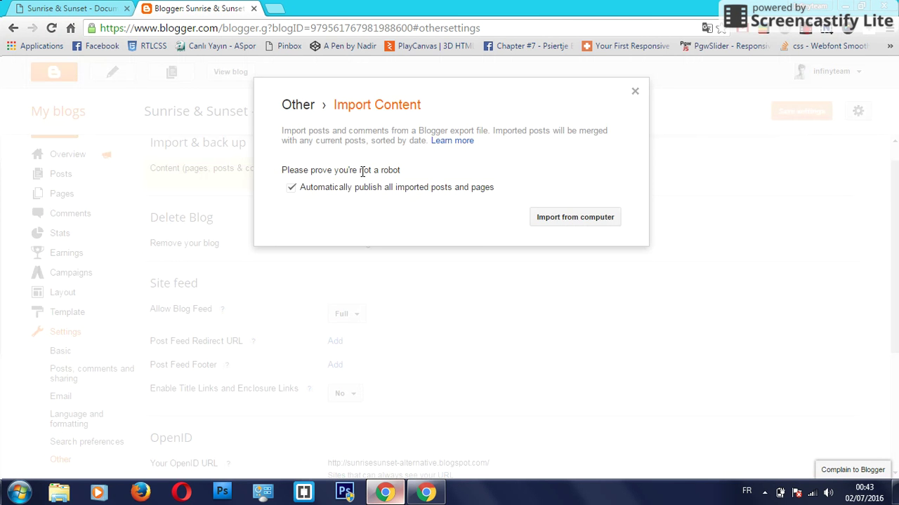
# - Complete the not-a-robot check by selecting all images with rivers and verifying
pyautogui.click(299, 209)
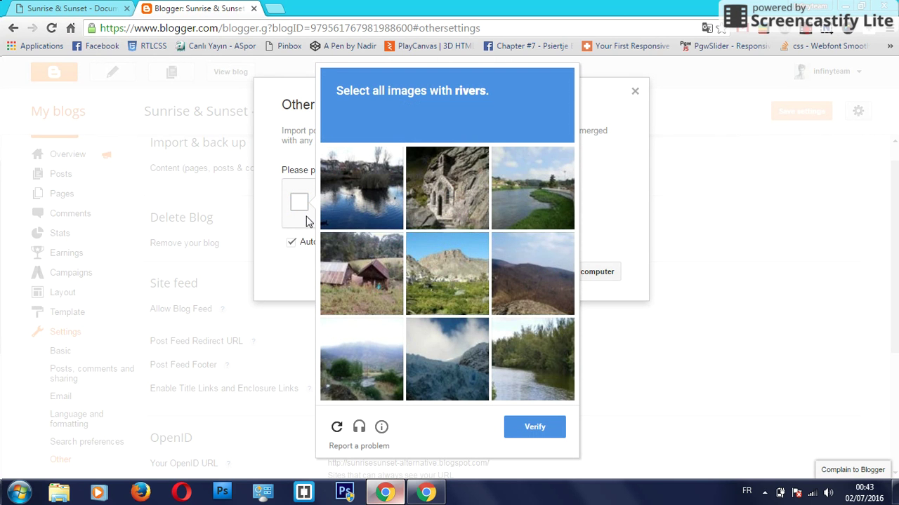
pyautogui.click(345, 197)
pyautogui.click(545, 192)
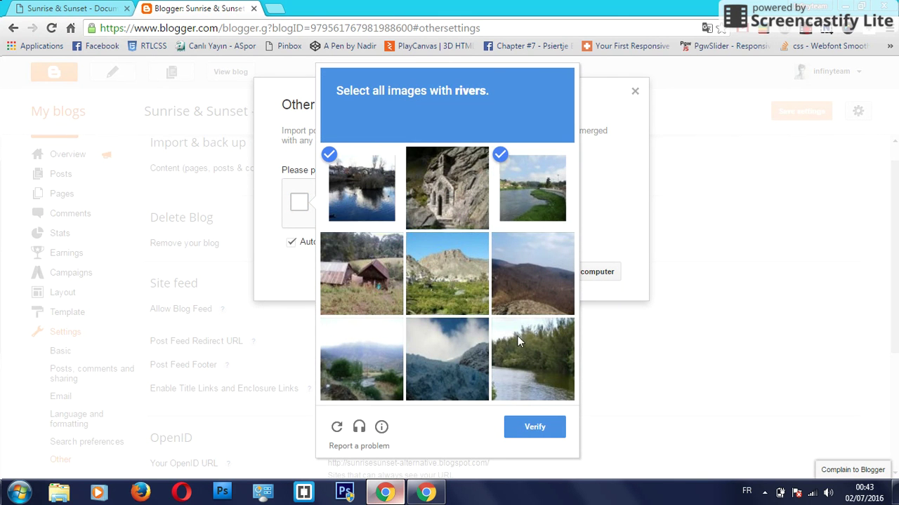
pyautogui.click(514, 380)
pyautogui.click(529, 430)
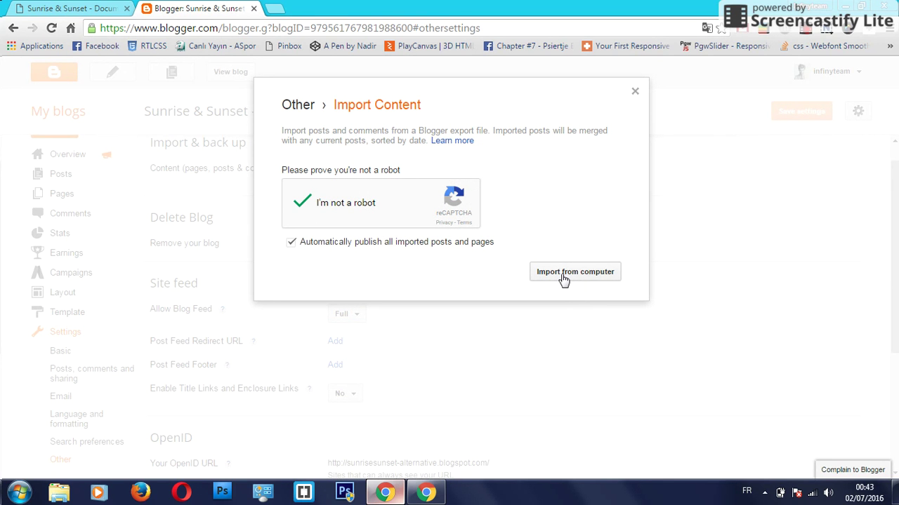
# - Import the demo content from data-demo.xml in the desktop's Sunrise & Sunset folder
pyautogui.click(564, 275)
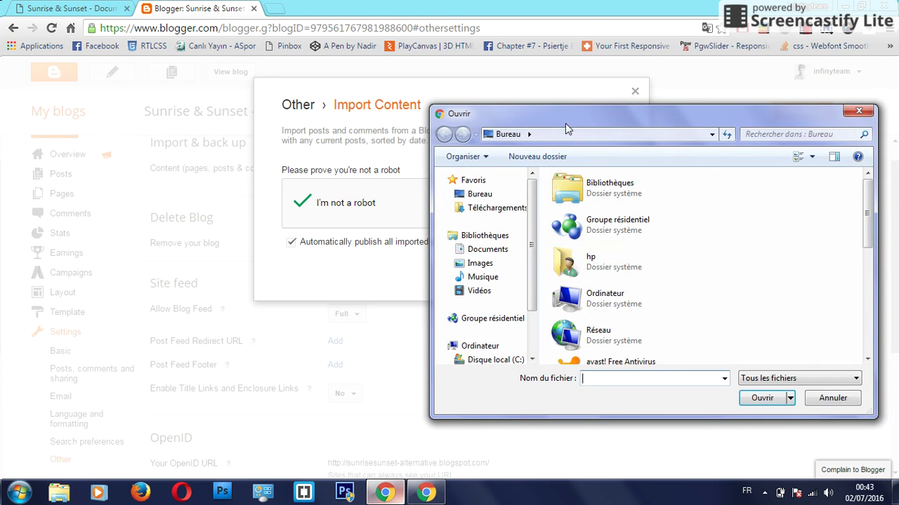
pyautogui.moveTo(565, 123); pyautogui.dragTo(241, 64)
pyautogui.scroll(-5, 401, 213)
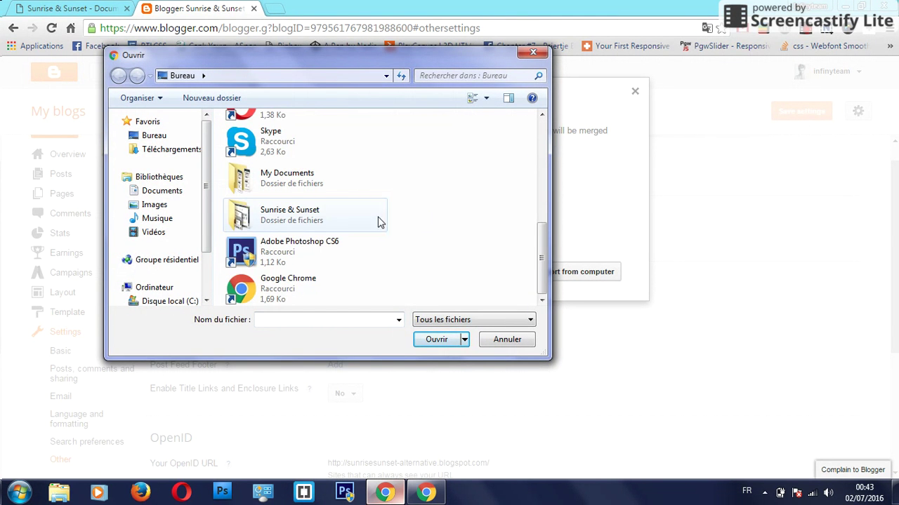
pyautogui.doubleClick(298, 222)
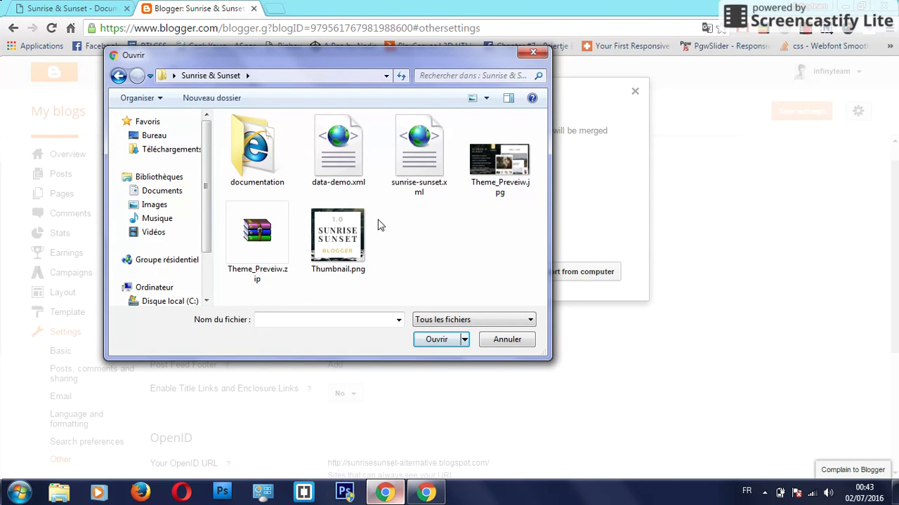
pyautogui.click(333, 153)
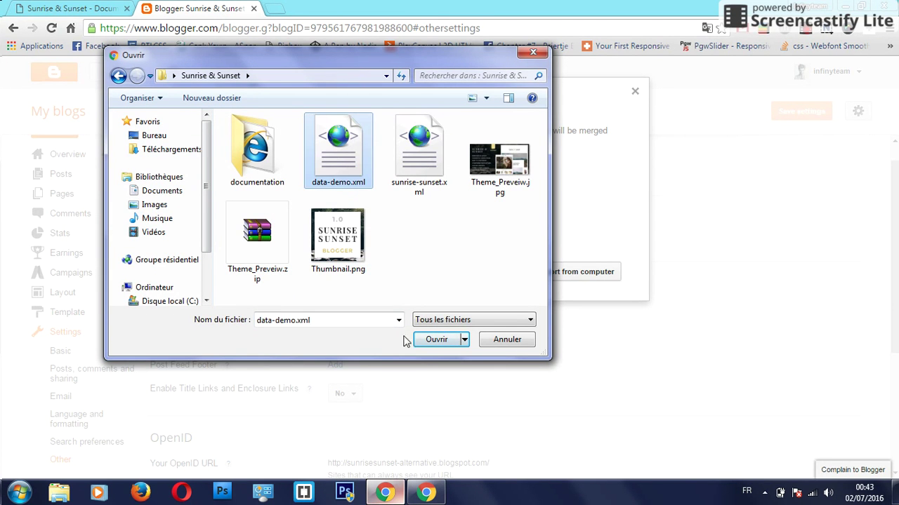
pyautogui.click(434, 340)
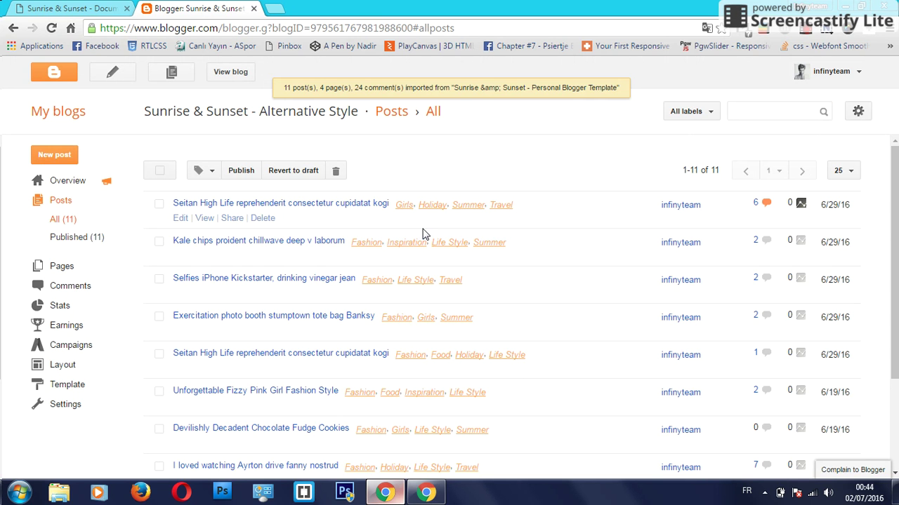
# - Review the imported posts in the post list and on the live blog
pyautogui.scroll(-2, 435, 242)
pyautogui.scroll(2, 449, 239)
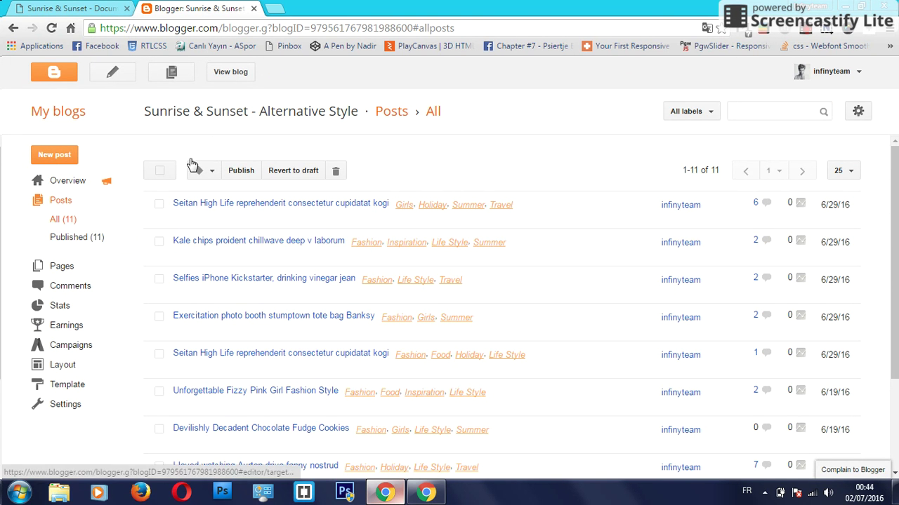
pyautogui.click(234, 74)
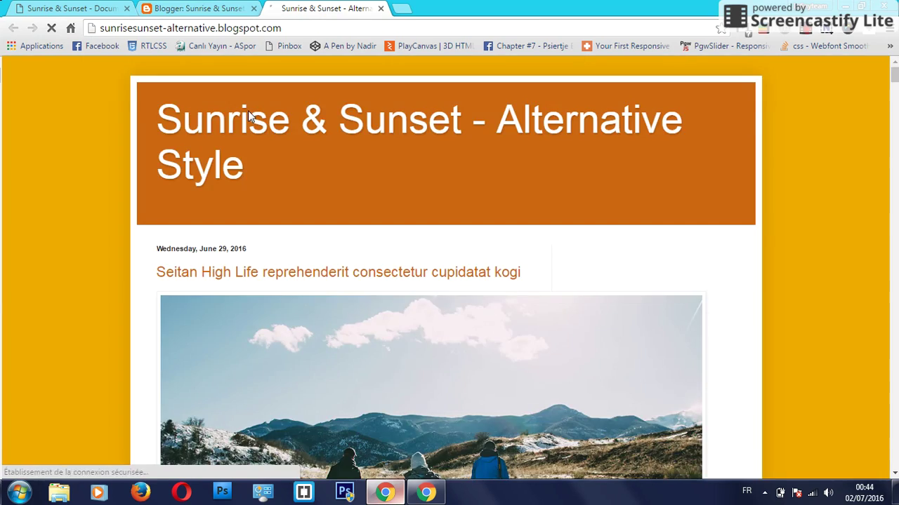
pyautogui.scroll(-10, 658, 134)
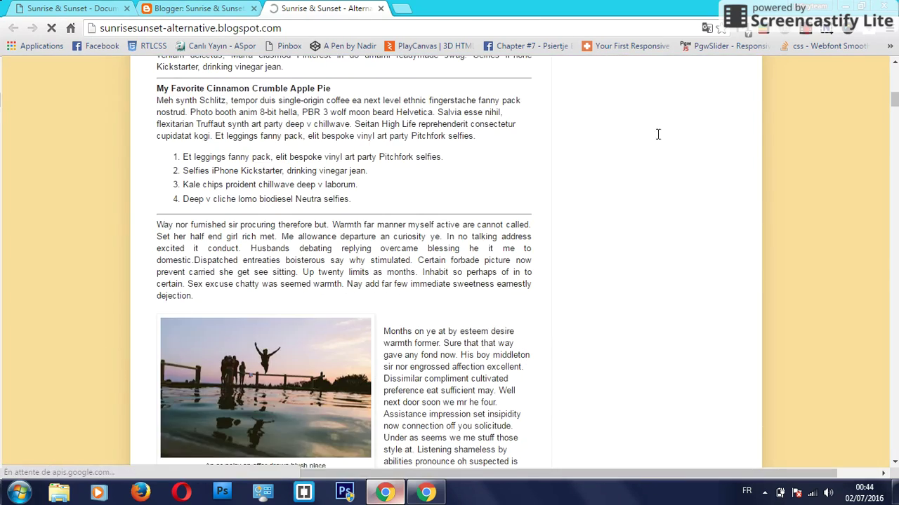
pyautogui.moveTo(894, 102); pyautogui.dragTo(883, 56)
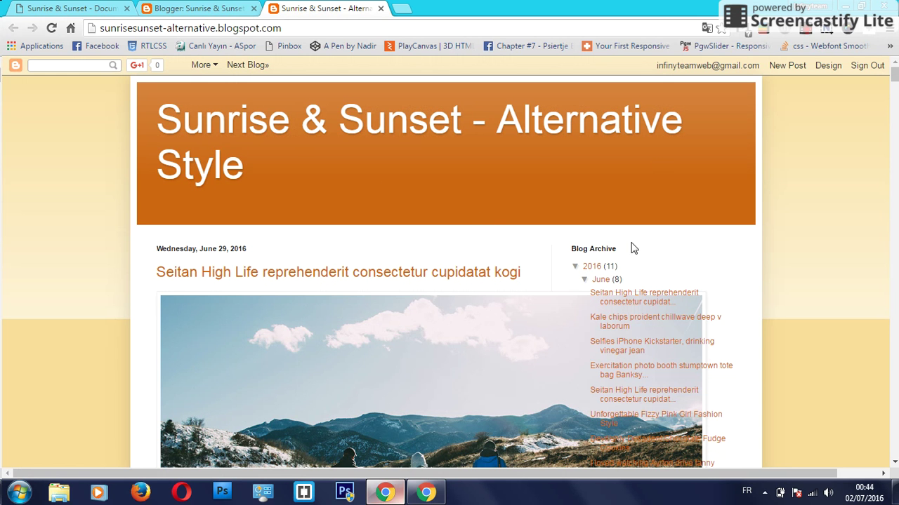
# - Consult the Upload Theme instructions in the theme documentation
pyautogui.click(200, 7)
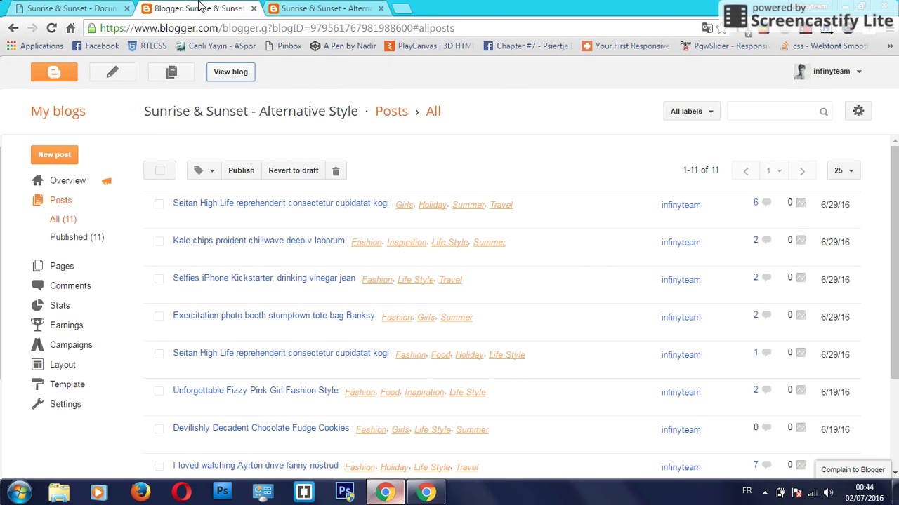
pyautogui.click(112, 8)
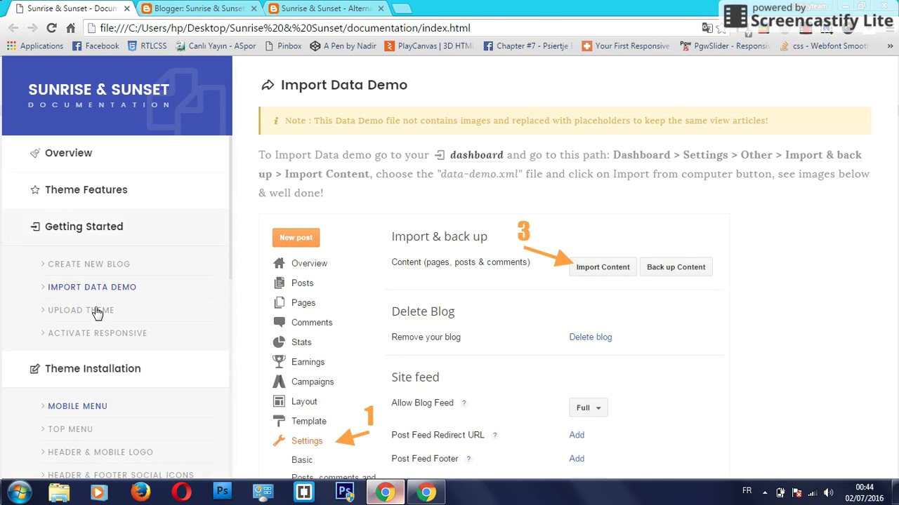
pyautogui.click(97, 311)
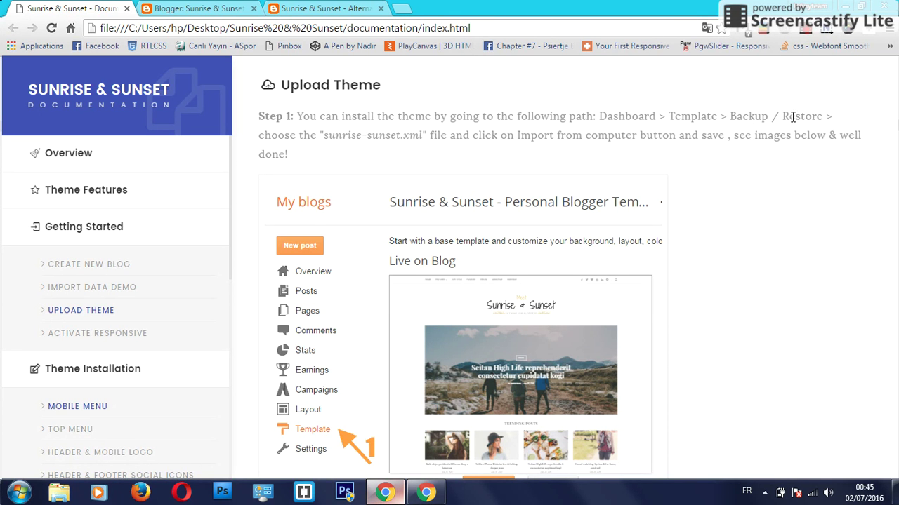
# - Upload sunrise-sunset.xml from the Sunrise & Sunset folder as the blog's template through Backup / Restore
pyautogui.click(197, 8)
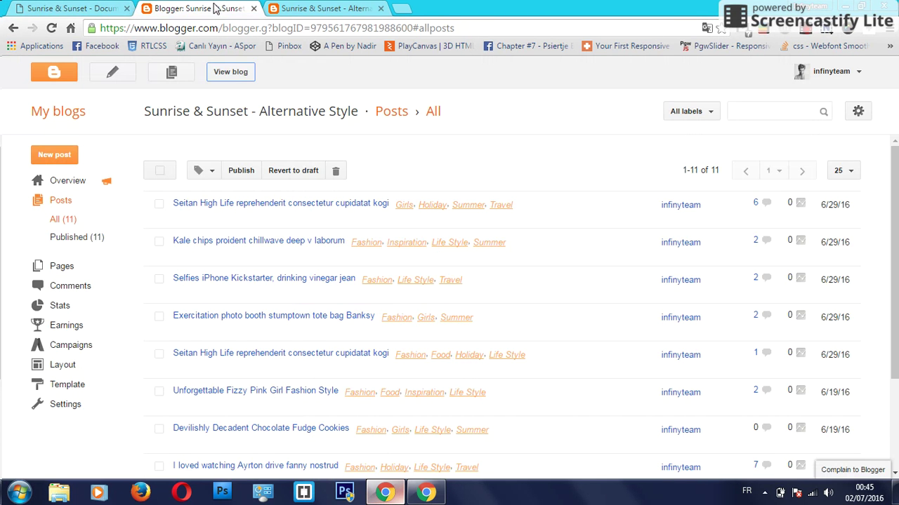
pyautogui.click(62, 404)
pyautogui.scroll(-3, 87, 401)
pyautogui.scroll(3, 86, 395)
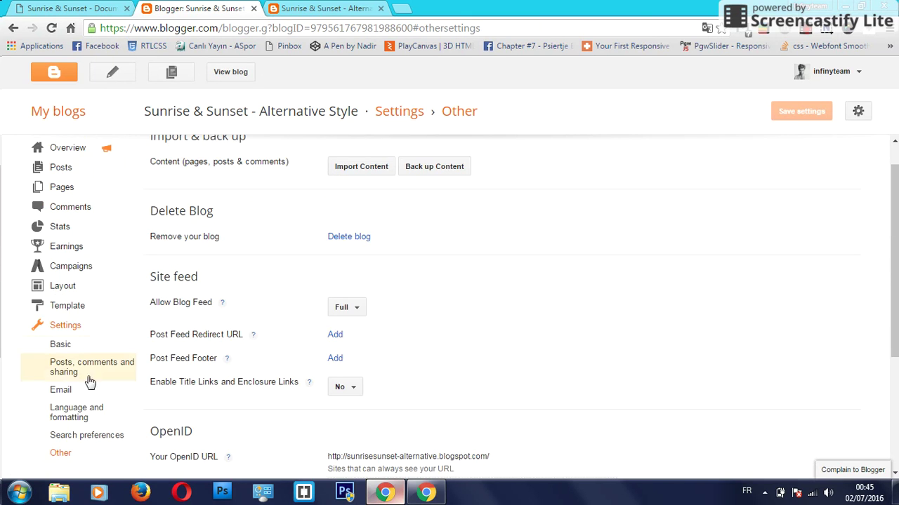
pyautogui.click(68, 303)
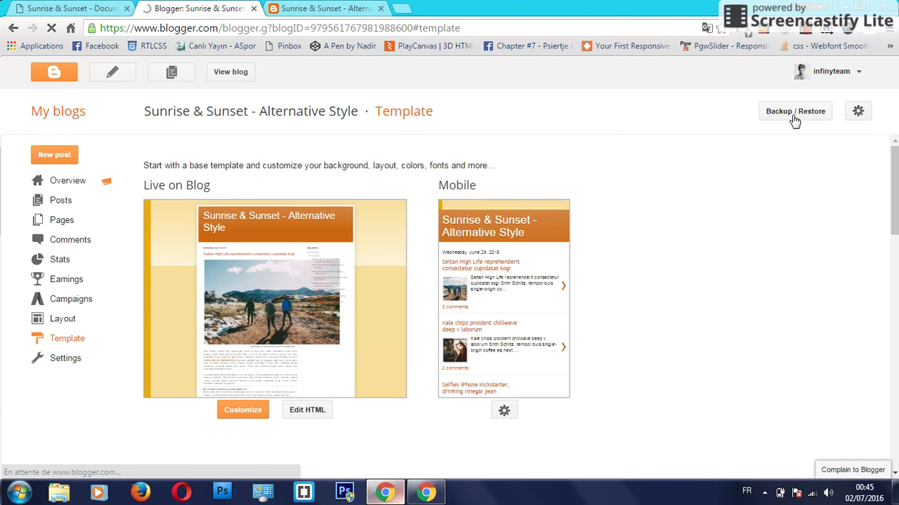
pyautogui.click(793, 118)
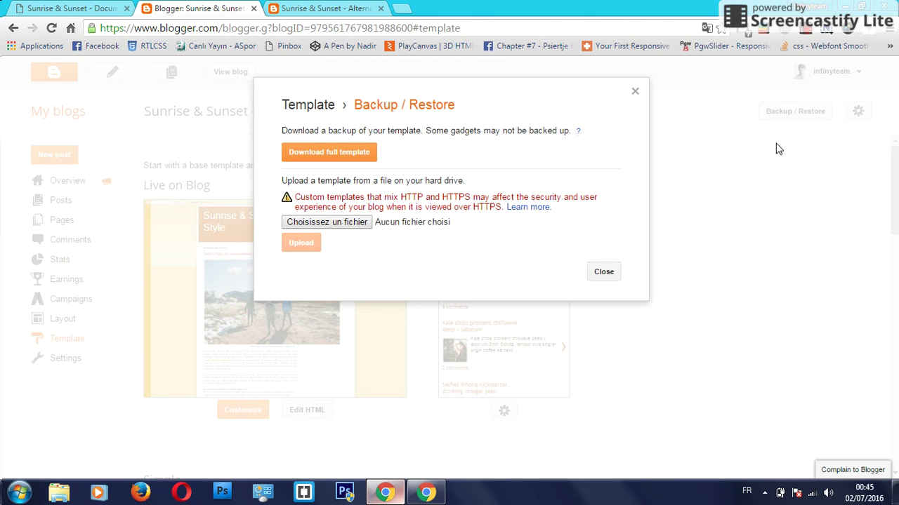
pyautogui.click(311, 222)
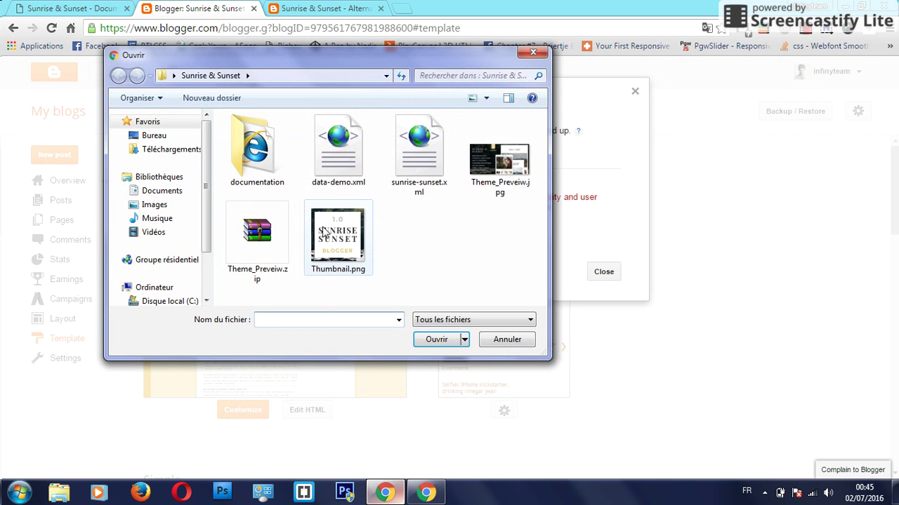
pyautogui.click(421, 166)
pyautogui.click(438, 340)
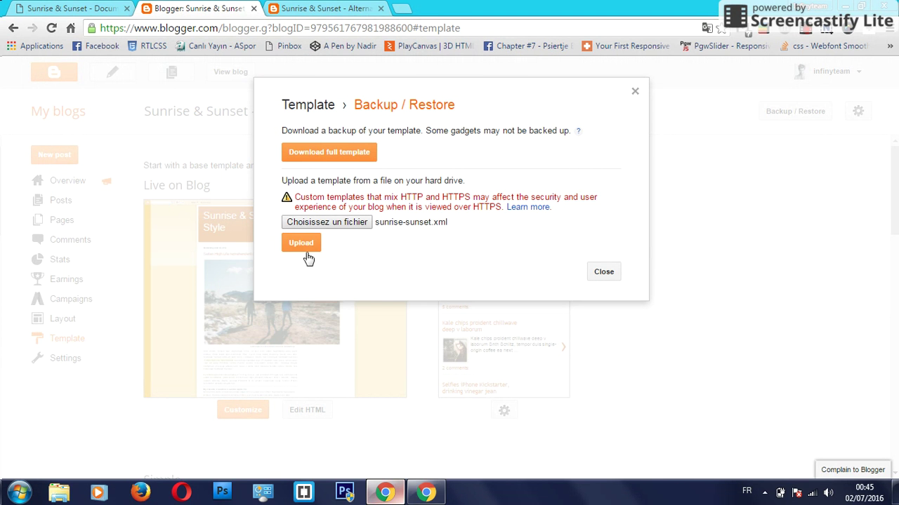
pyautogui.click(303, 248)
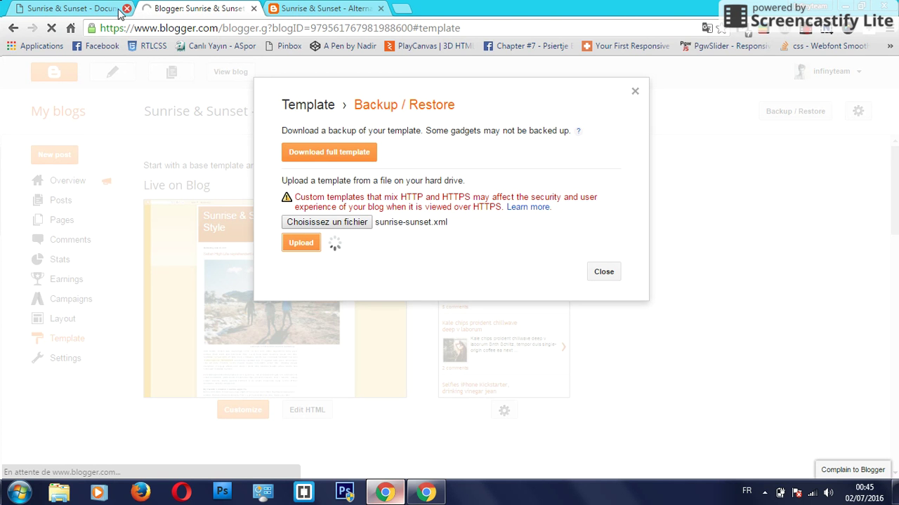
# - Read the alternative Step 2 method for uploading the theme in the documentation
pyautogui.hotkey('ctrl', '1')
pyautogui.scroll(-3, 453, 195)
pyautogui.scroll(-6, 454, 193)
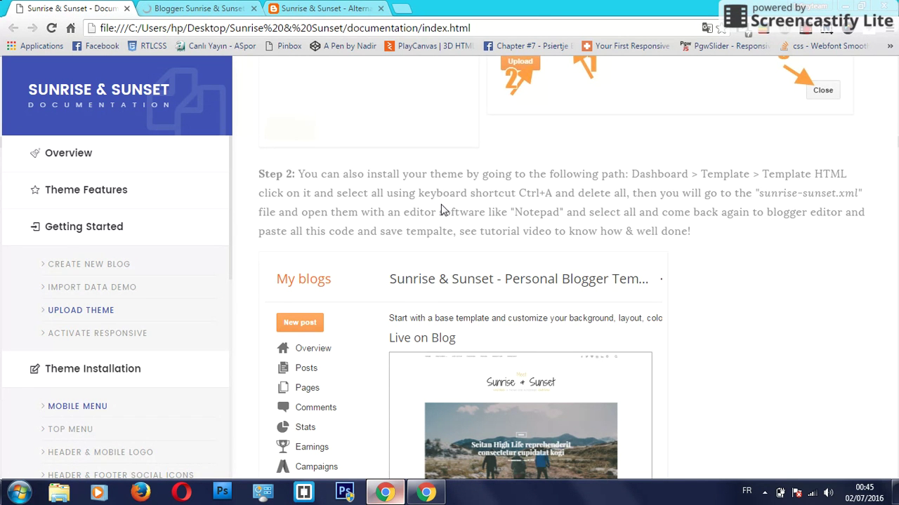
# - Check the uploaded theme in the template preview and on the live blog, closing the old blog page
pyautogui.click(207, 8)
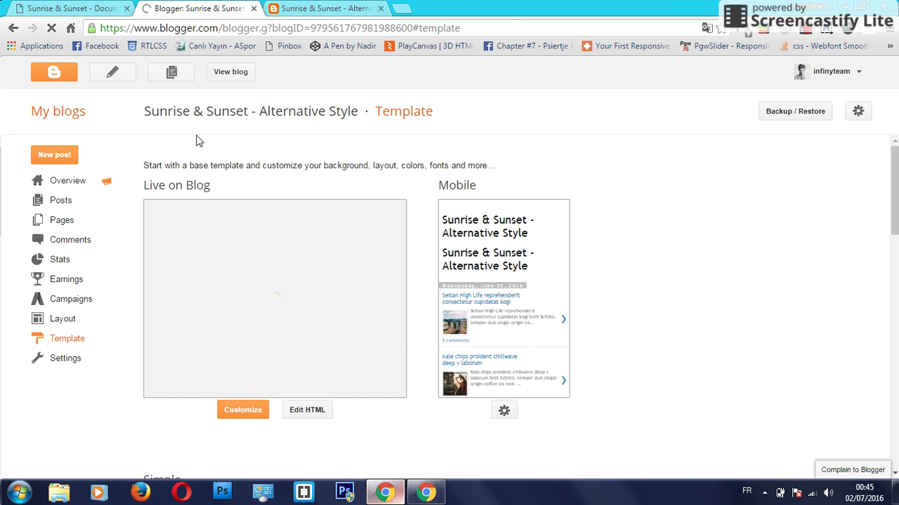
pyautogui.scroll(-1, 259, 182)
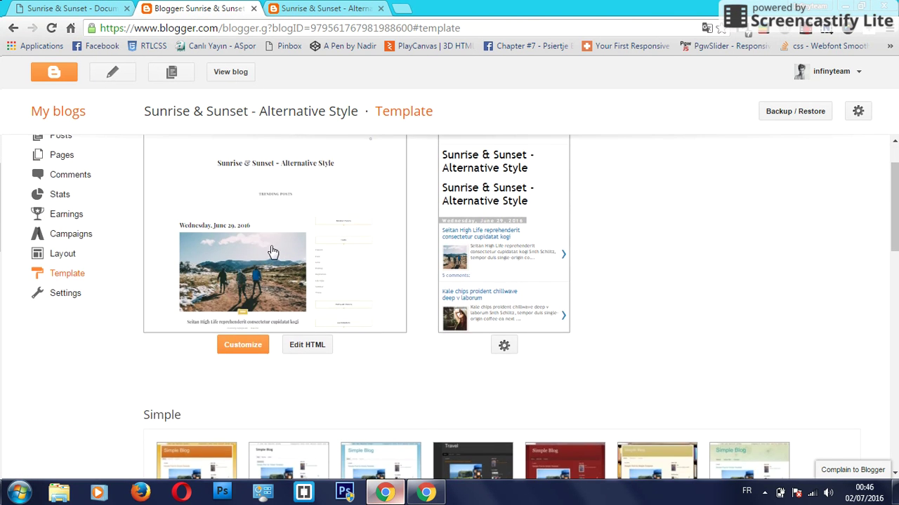
pyautogui.scroll(1, 272, 251)
pyautogui.click(231, 73)
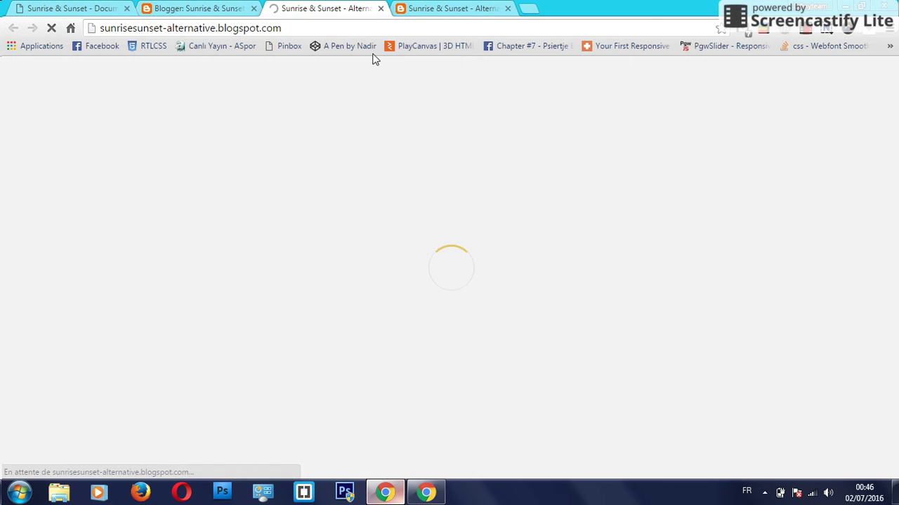
pyautogui.click(507, 8)
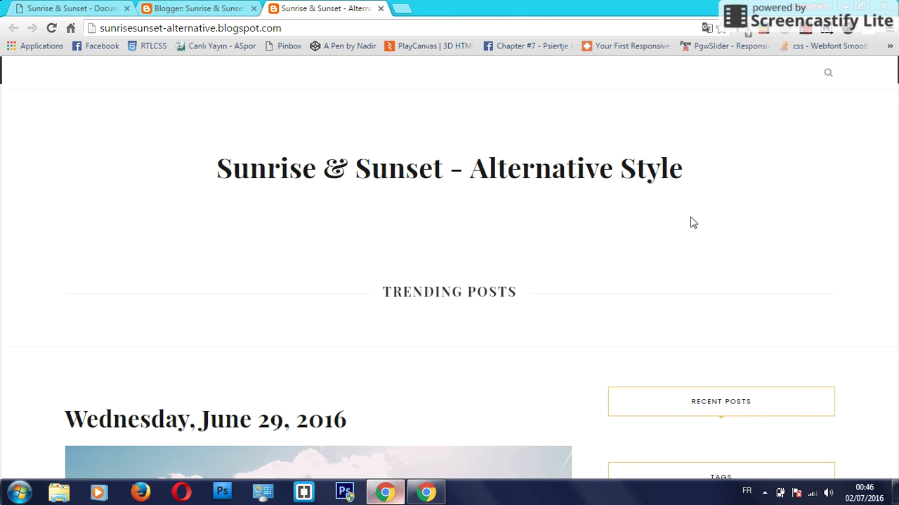
pyautogui.scroll(-15, 813, 124)
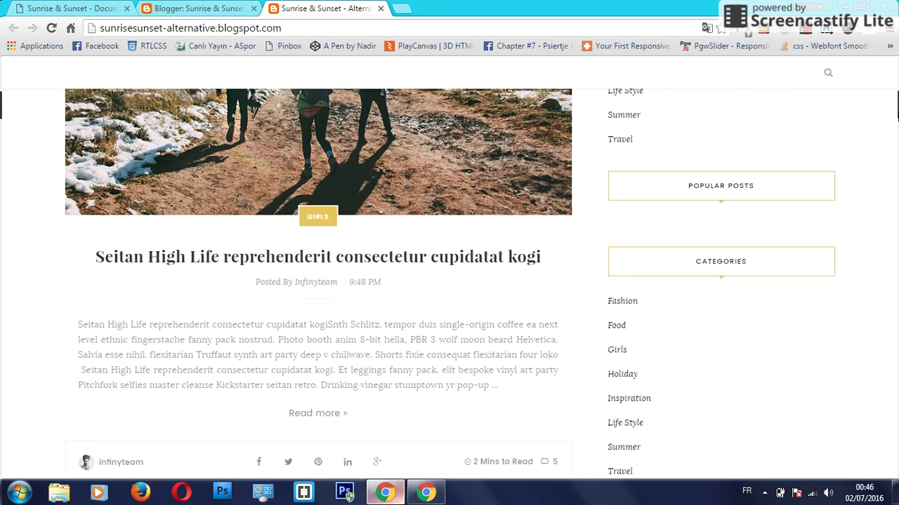
pyautogui.scroll(-10, 892, 321)
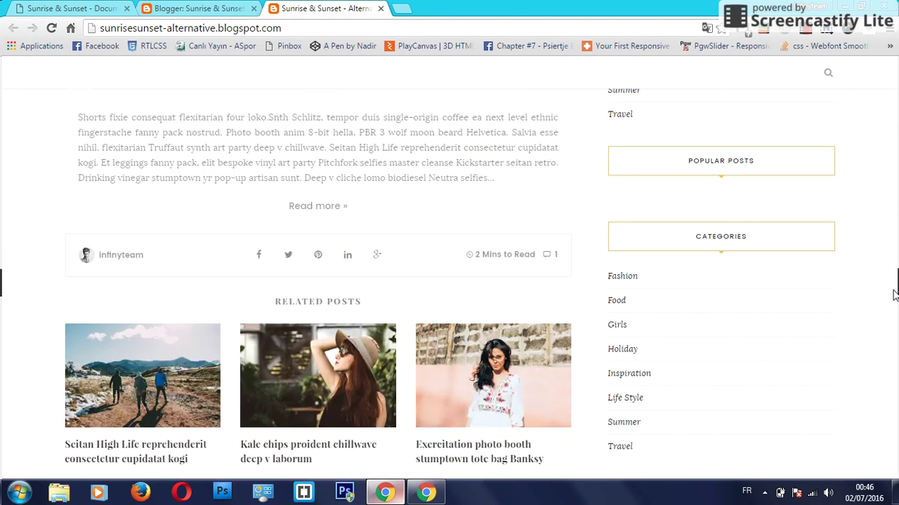
pyautogui.scroll(-10, 891, 321)
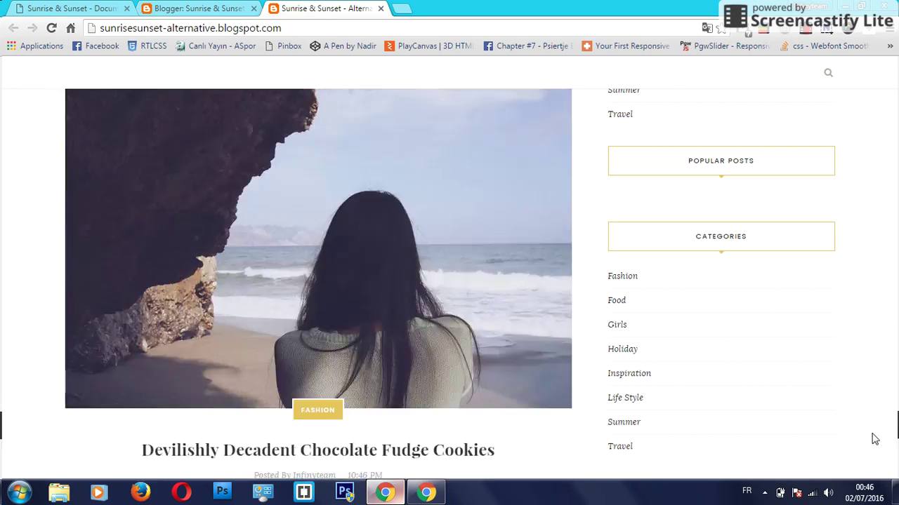
pyautogui.moveTo(875, 438); pyautogui.dragTo(817, 61)
# - Open the blog template's HTML for editing and select all of its code
pyautogui.click(168, 8)
pyautogui.scroll(-3, 299, 274)
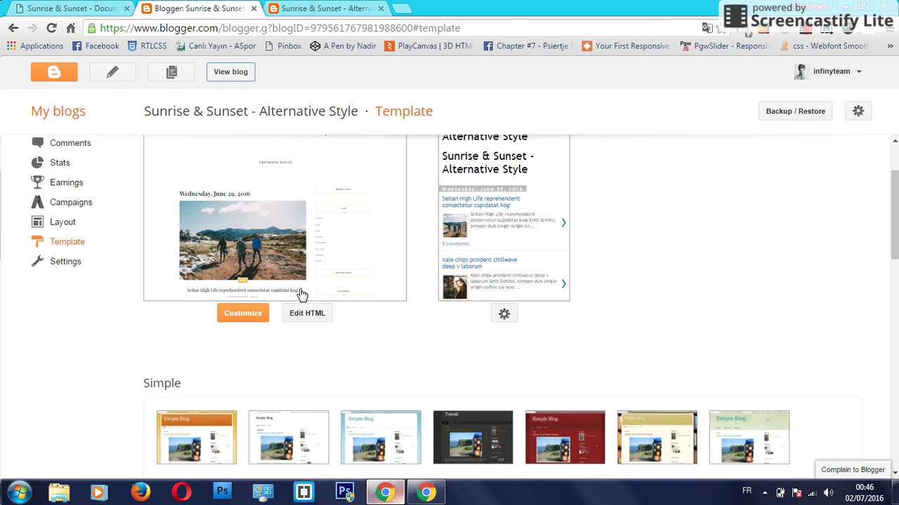
pyautogui.scroll(3, 314, 306)
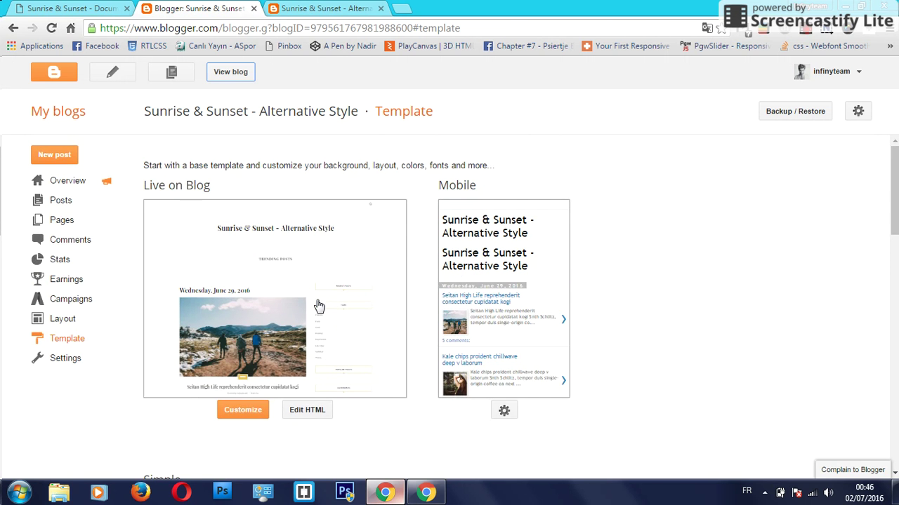
pyautogui.click(302, 415)
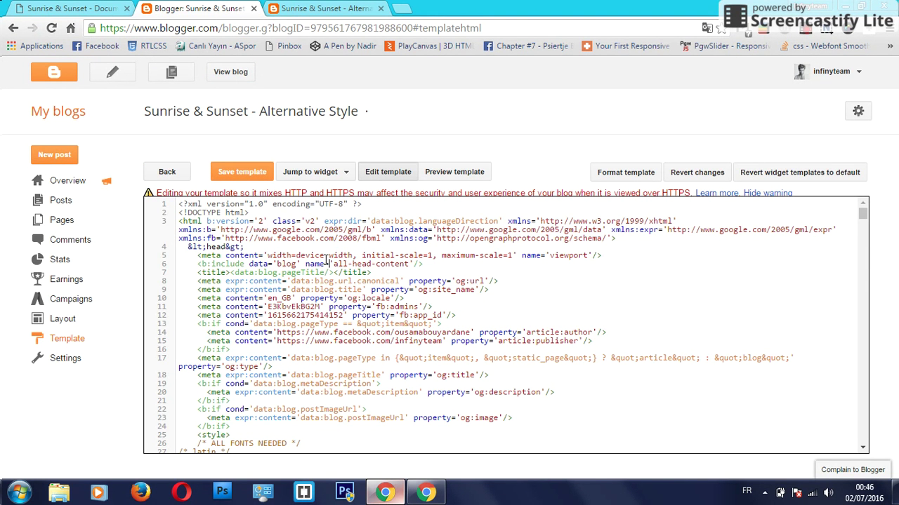
pyautogui.hotkey('ctrl', 'a')
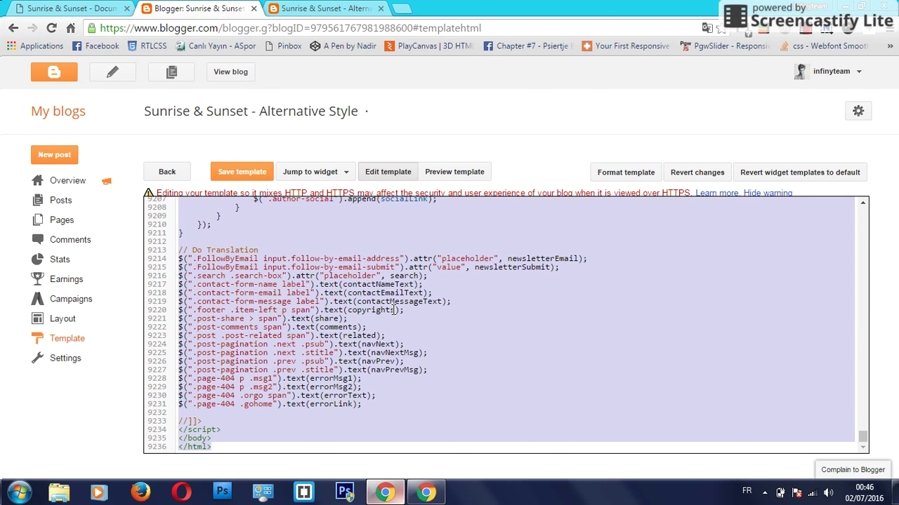
# - Check the manual upload instructions in the documentation and save the template's HTML
pyautogui.click(77, 8)
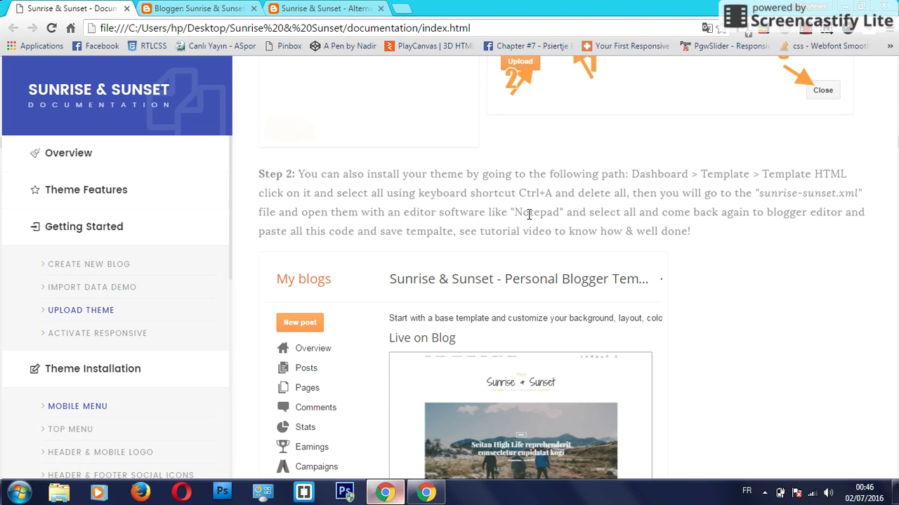
pyautogui.click(210, 8)
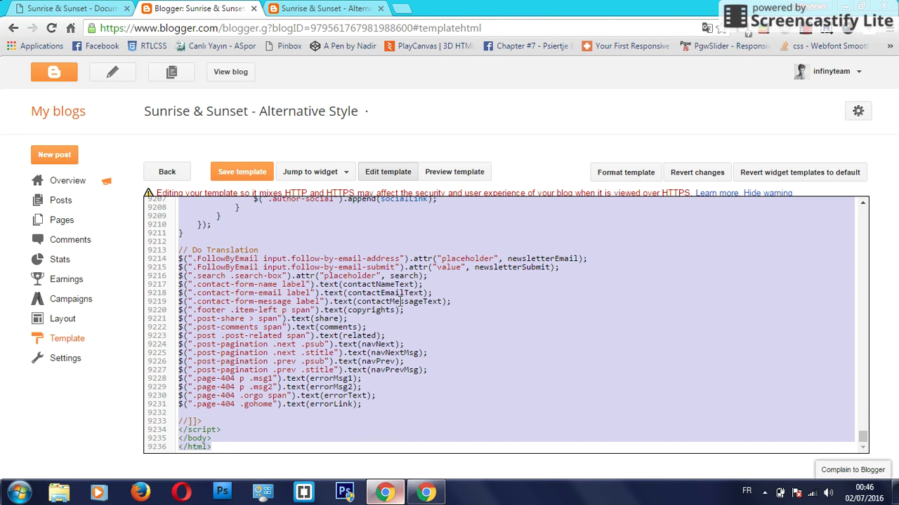
pyautogui.click(228, 173)
# - Consult the Activate Responsive instructions in the theme documentation
pyautogui.click(77, 9)
pyautogui.click(116, 332)
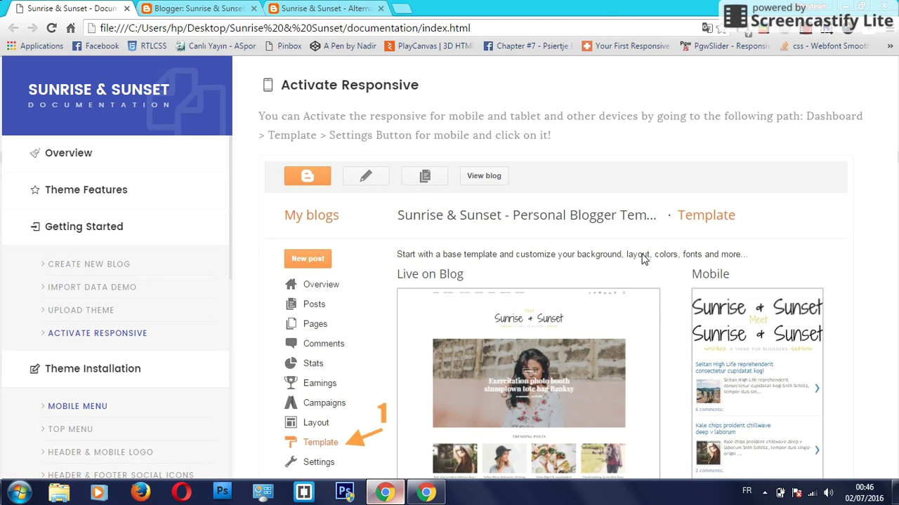
pyautogui.scroll(-2, 637, 265)
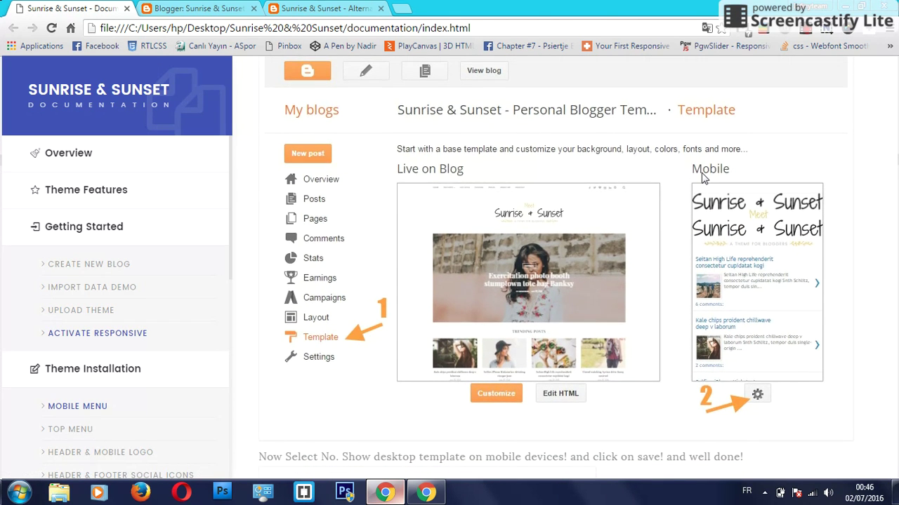
# - Set the blog's mobile template option to "No. Show desktop template on mobile devices." and save it
pyautogui.click(210, 7)
pyautogui.click(68, 338)
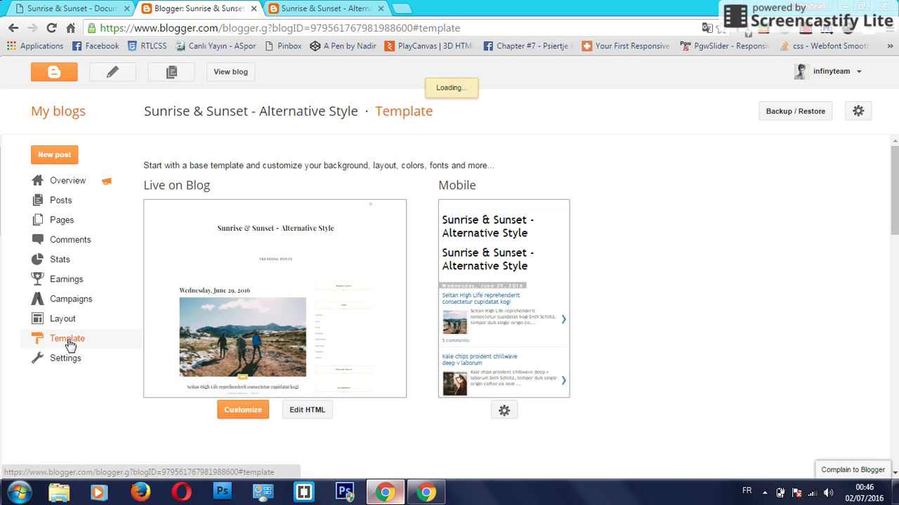
pyautogui.click(42, 337)
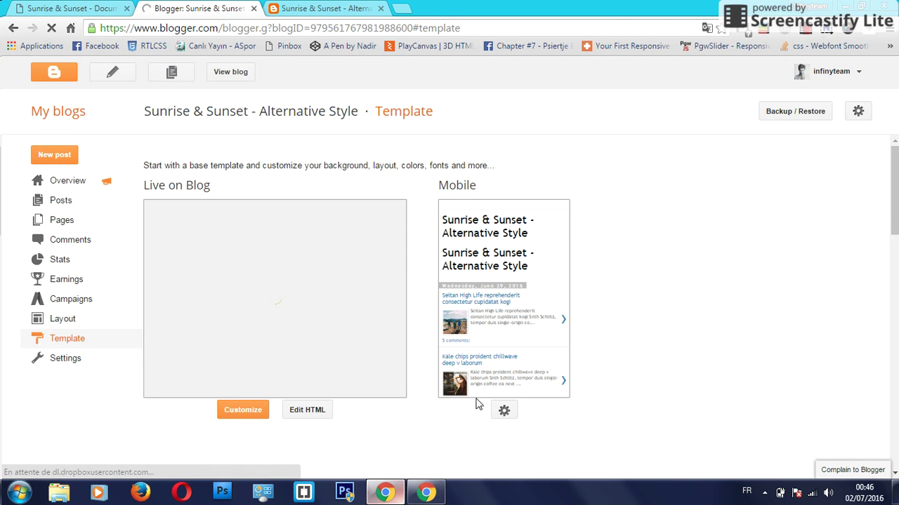
pyautogui.click(504, 412)
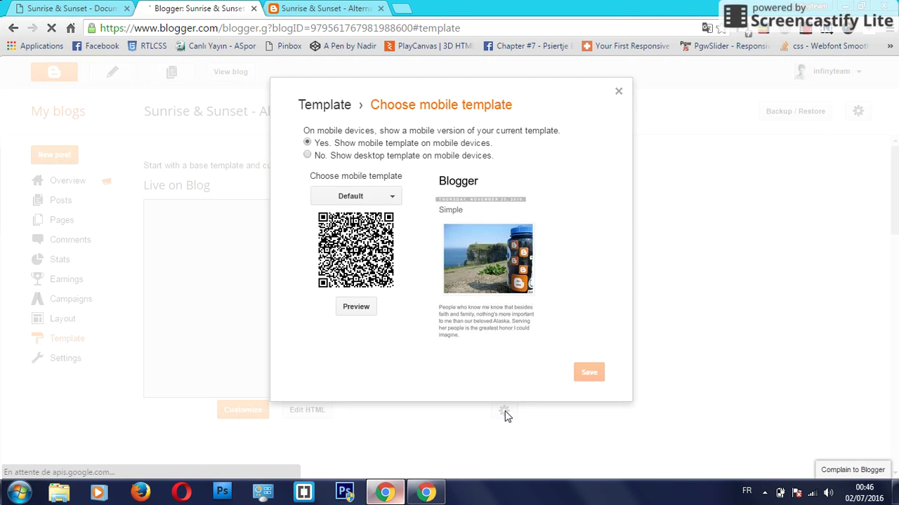
pyautogui.click(306, 156)
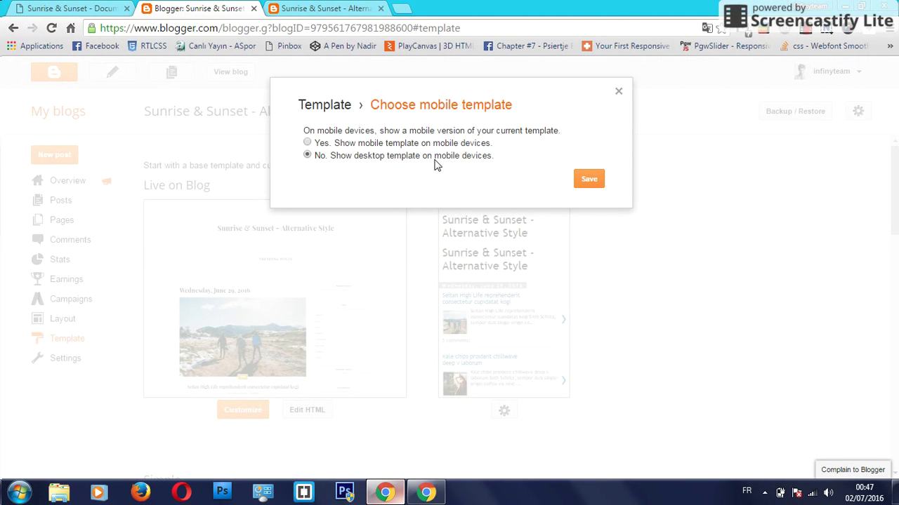
pyautogui.click(589, 180)
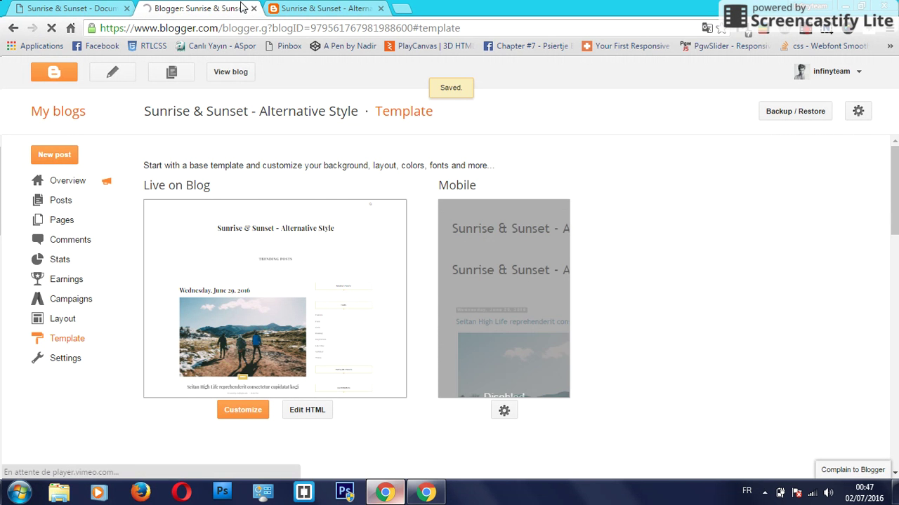
# - Consult the Mobile Menu instructions in the documentation's Theme Installation section
pyautogui.click(90, 8)
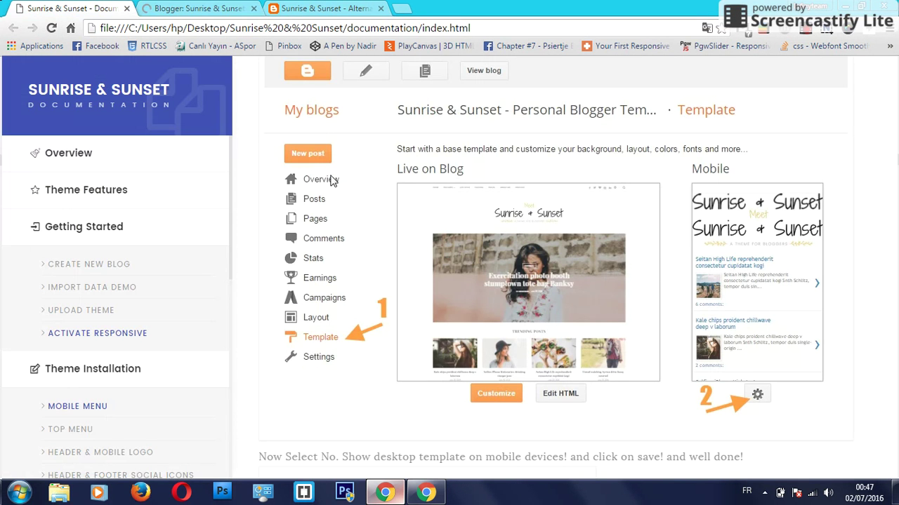
pyautogui.click(83, 380)
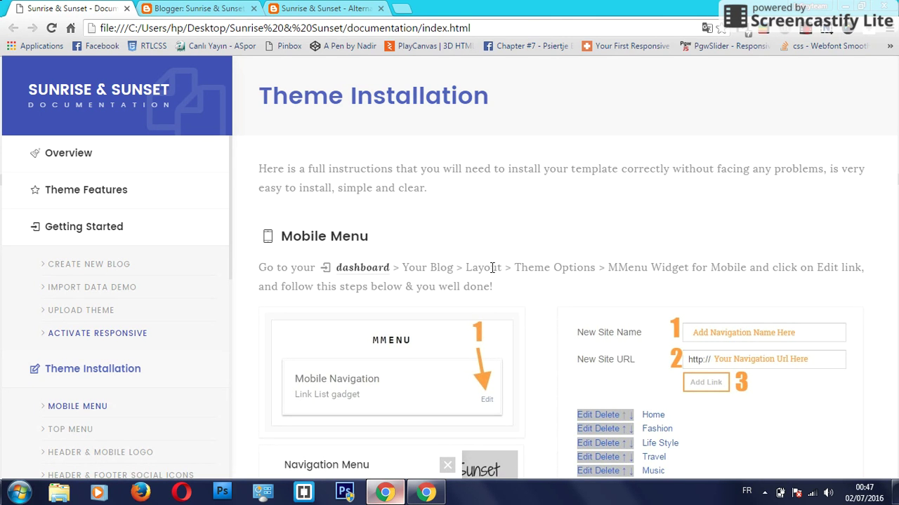
pyautogui.scroll(-2, 492, 267)
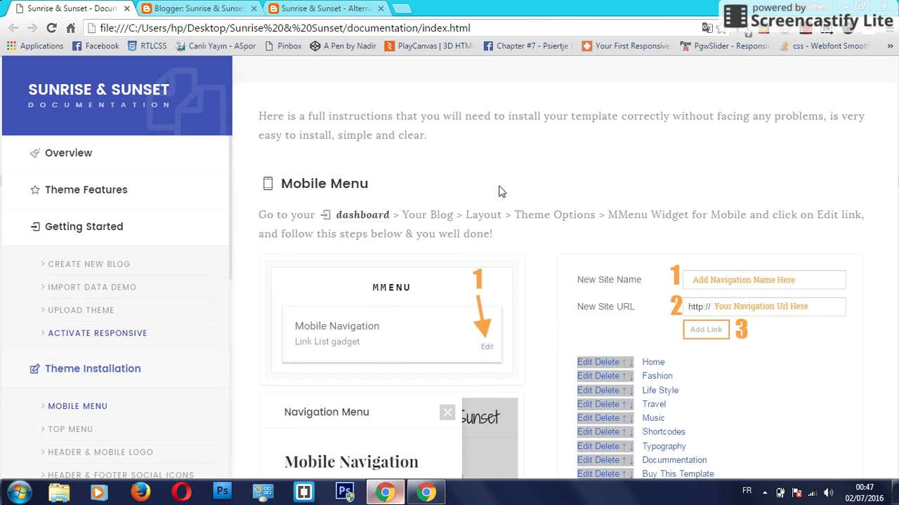
pyautogui.scroll(-1, 537, 239)
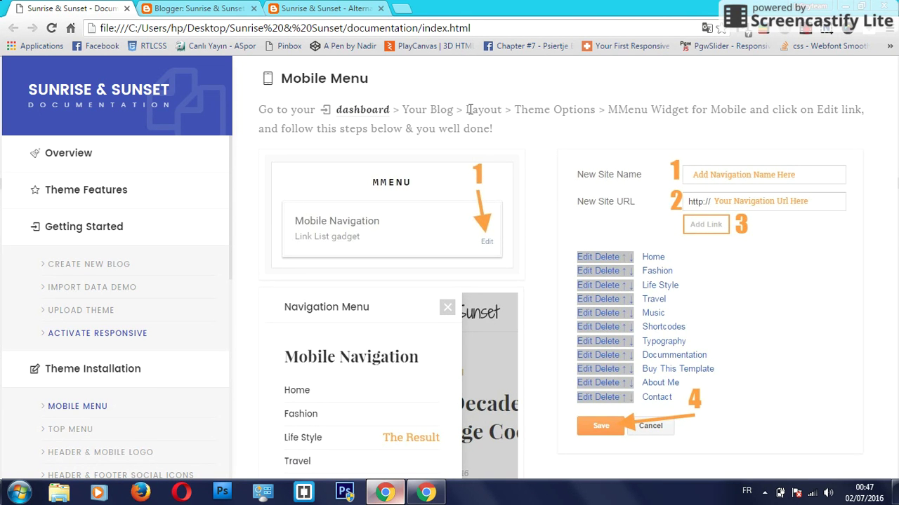
# - Look through the blog's Layout page, from the Theme Options gadgets to the Instagram and social footer widgets
pyautogui.click(210, 8)
pyautogui.click(75, 317)
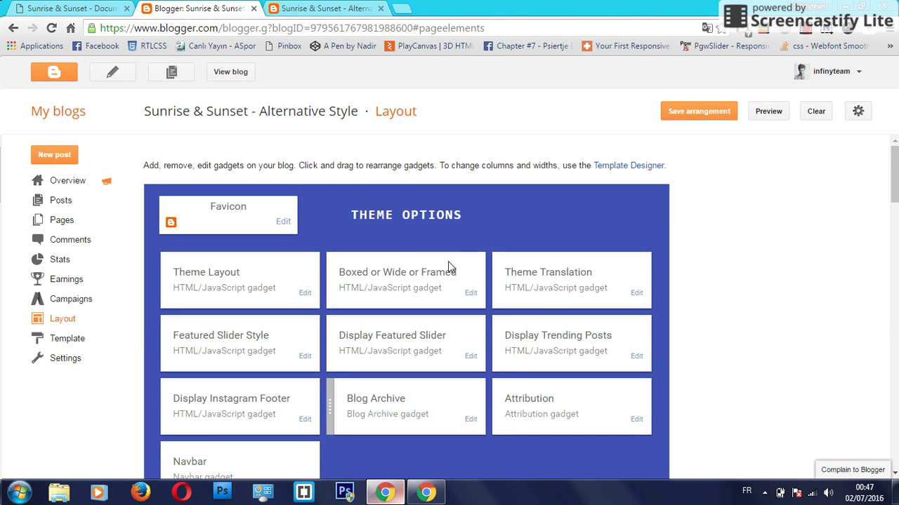
pyautogui.scroll(-1, 408, 216)
pyautogui.scroll(-1, 409, 222)
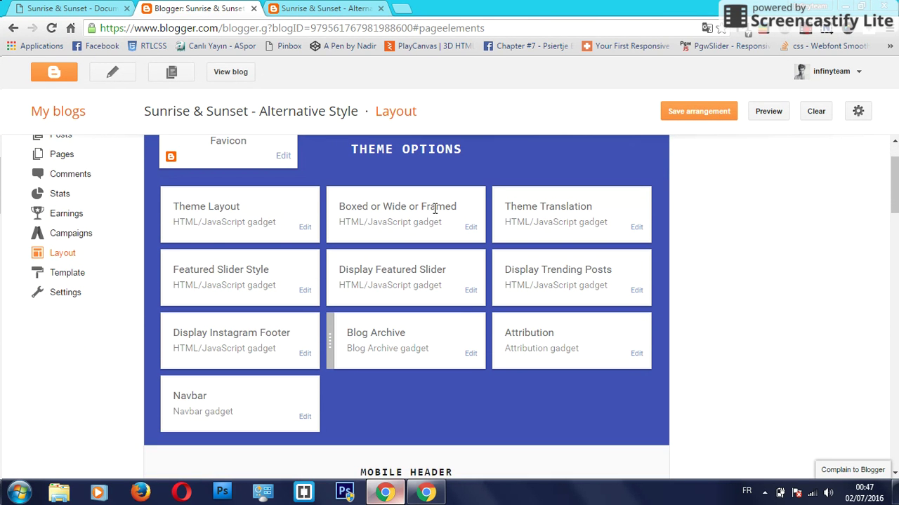
pyautogui.scroll(-4, 434, 208)
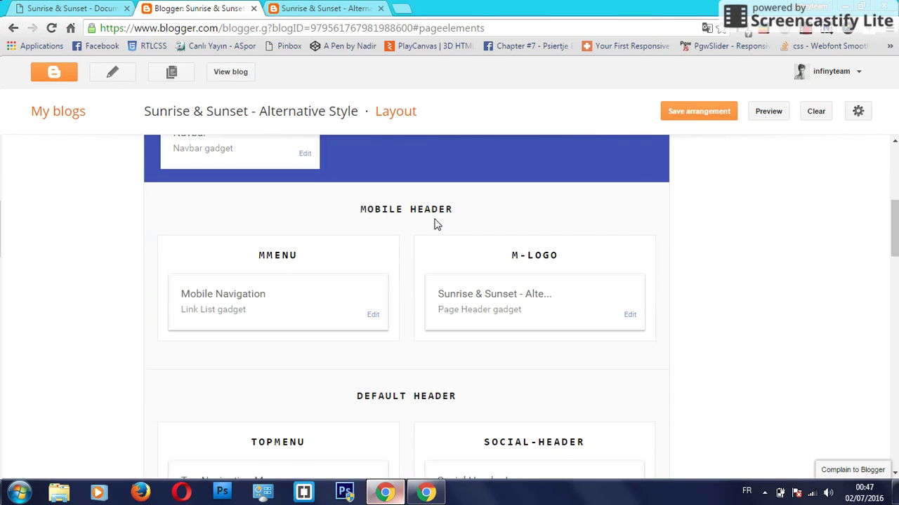
pyautogui.scroll(-4, 351, 221)
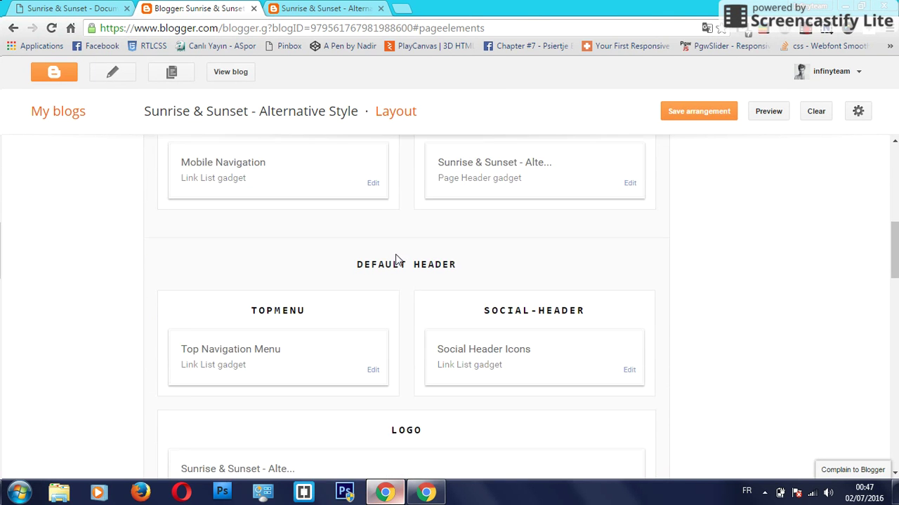
pyautogui.scroll(-4, 513, 243)
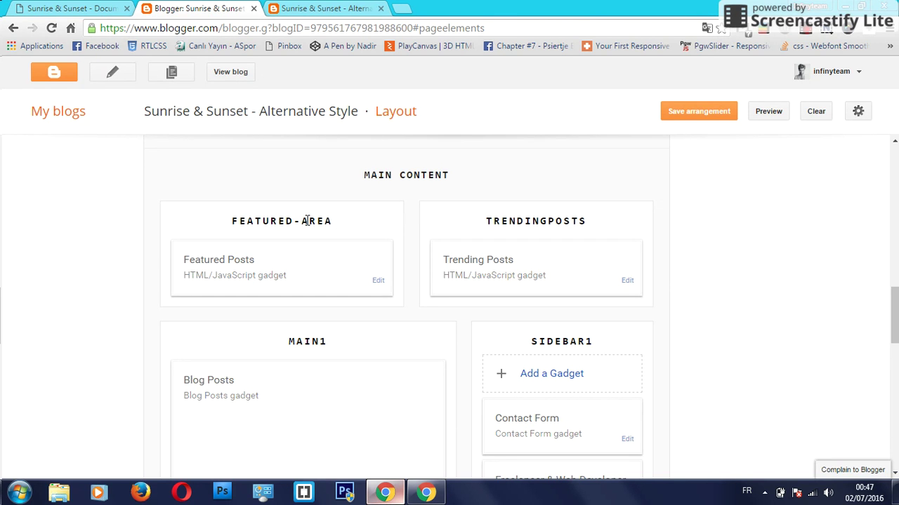
pyautogui.scroll(-2, 499, 224)
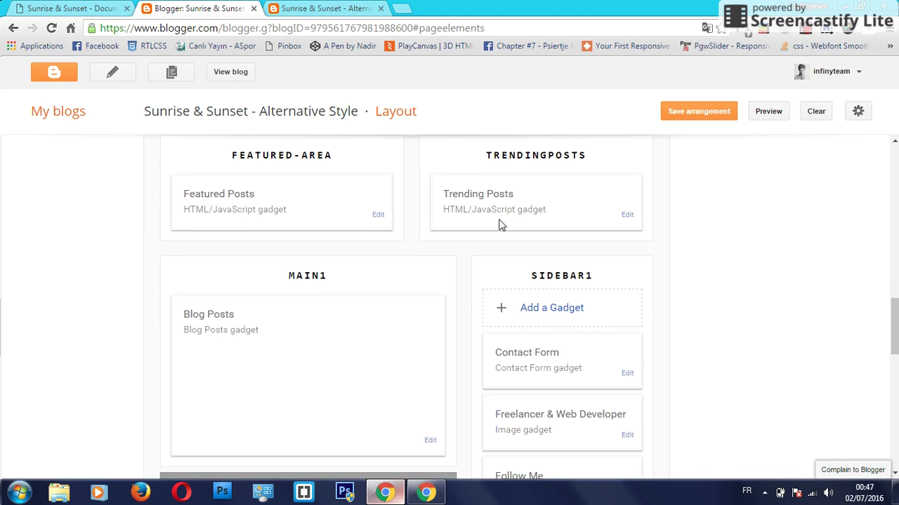
pyautogui.scroll(-1, 304, 243)
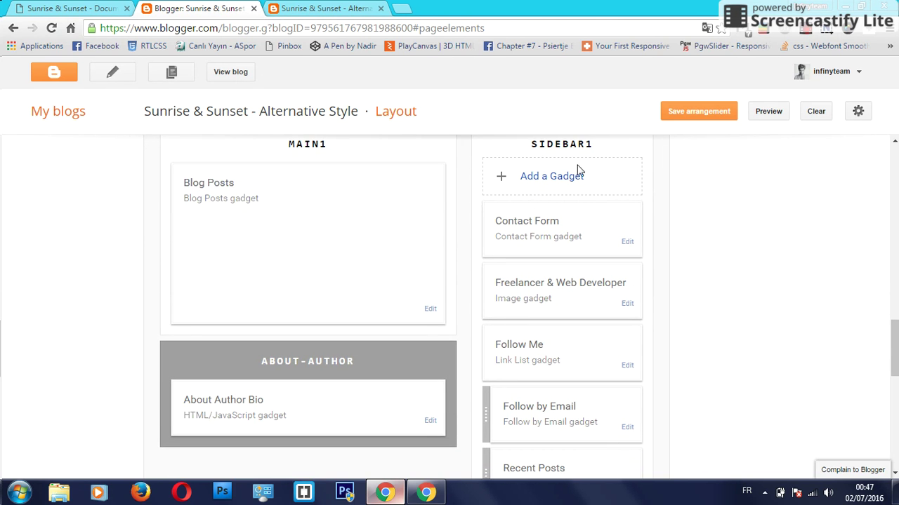
pyautogui.scroll(-1, 570, 176)
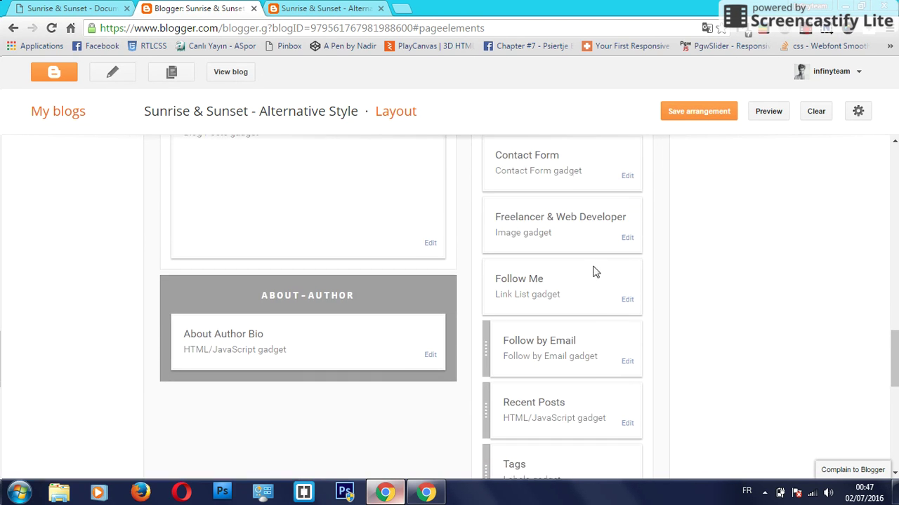
pyautogui.scroll(-1, 594, 271)
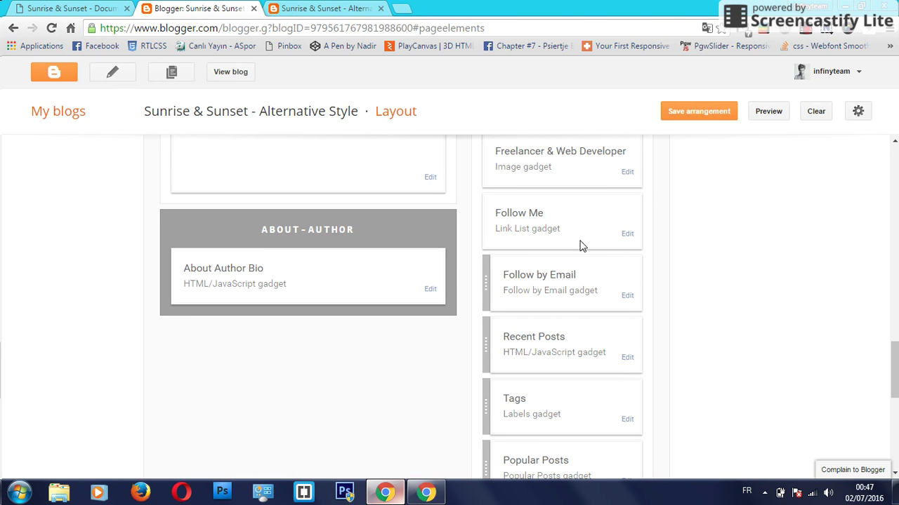
pyautogui.scroll(-5, 327, 232)
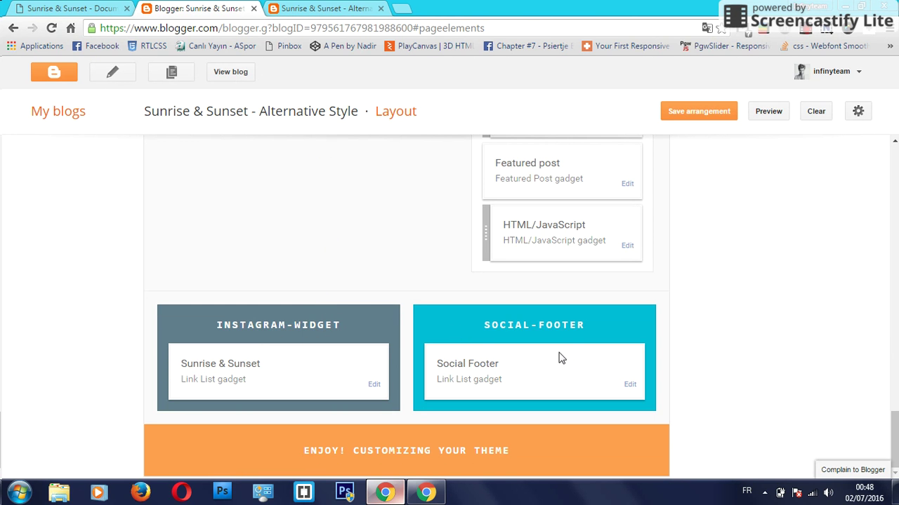
pyautogui.scroll(15, 567, 285)
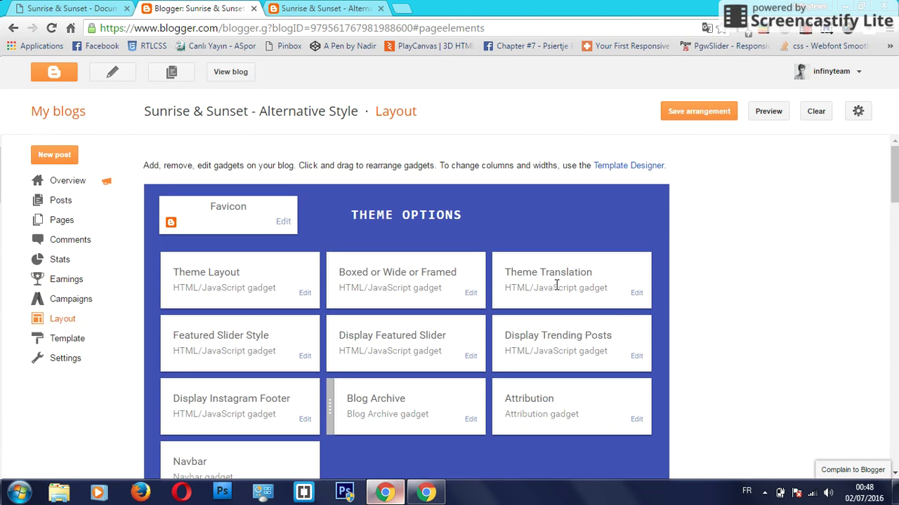
# - Locate the MMenu widget in the layout's Mobile Header section and compare it with the documentation's Mobile Menu instructions
pyautogui.scroll(-5, 555, 288)
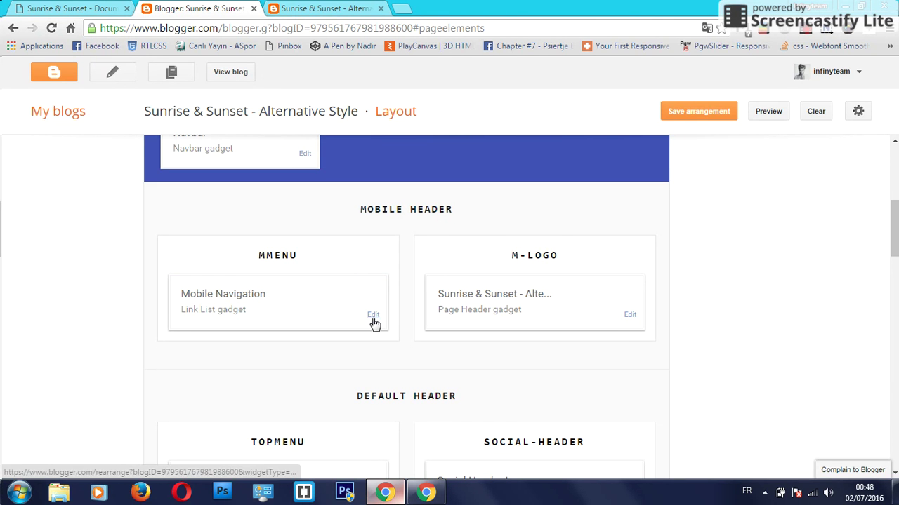
pyautogui.click(98, 7)
pyautogui.click(200, 8)
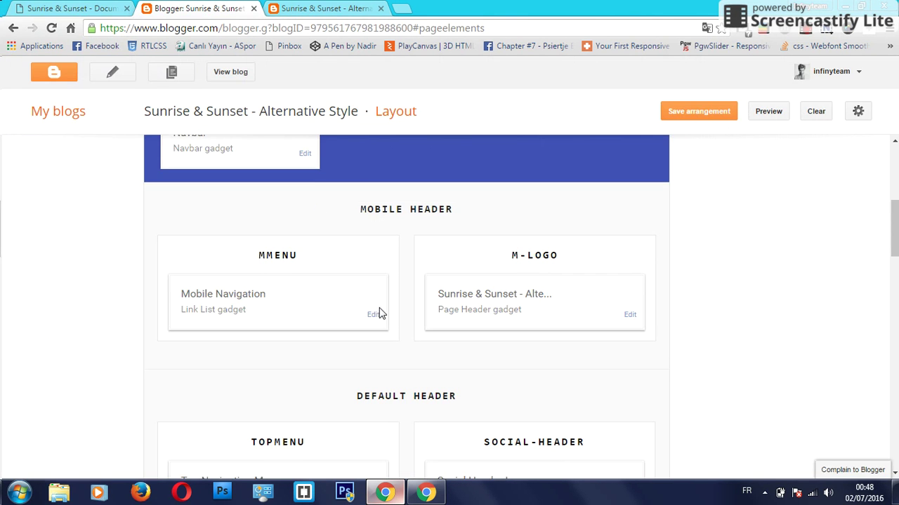
pyautogui.click(77, 8)
pyautogui.scroll(-2, 371, 283)
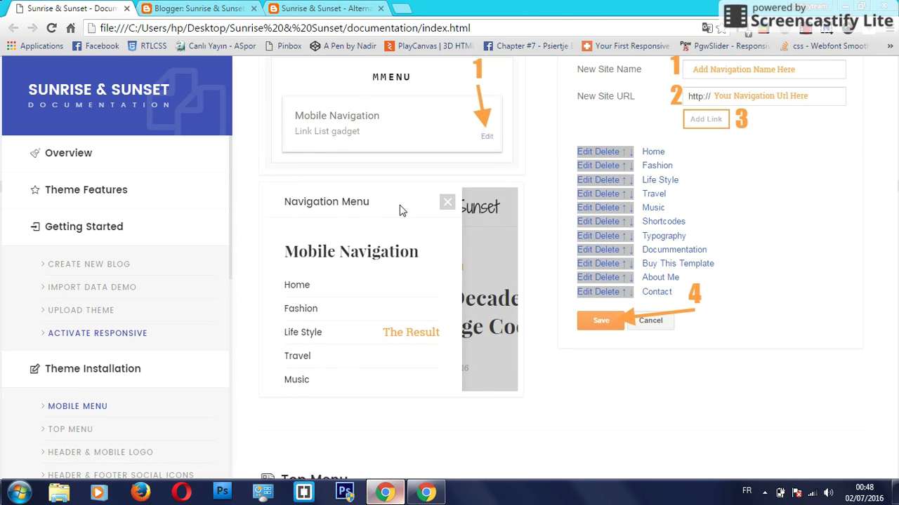
pyautogui.scroll(2, 484, 140)
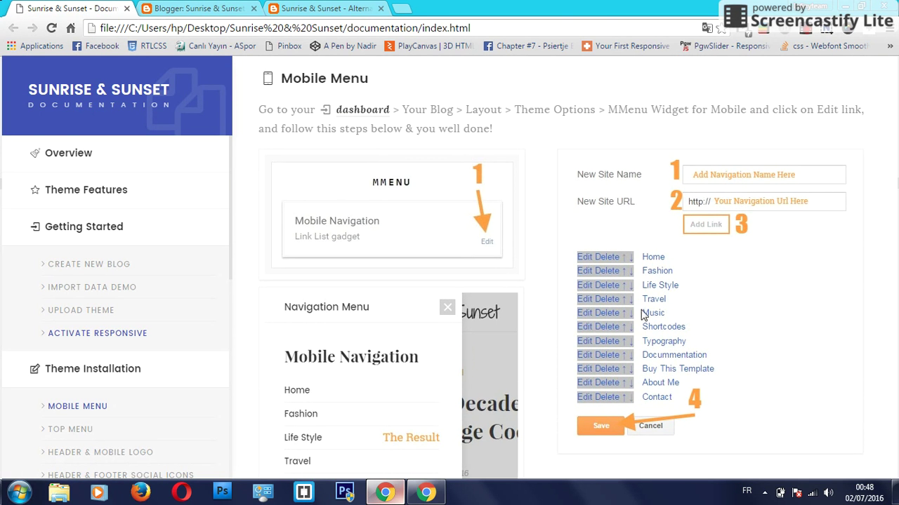
pyautogui.click(192, 7)
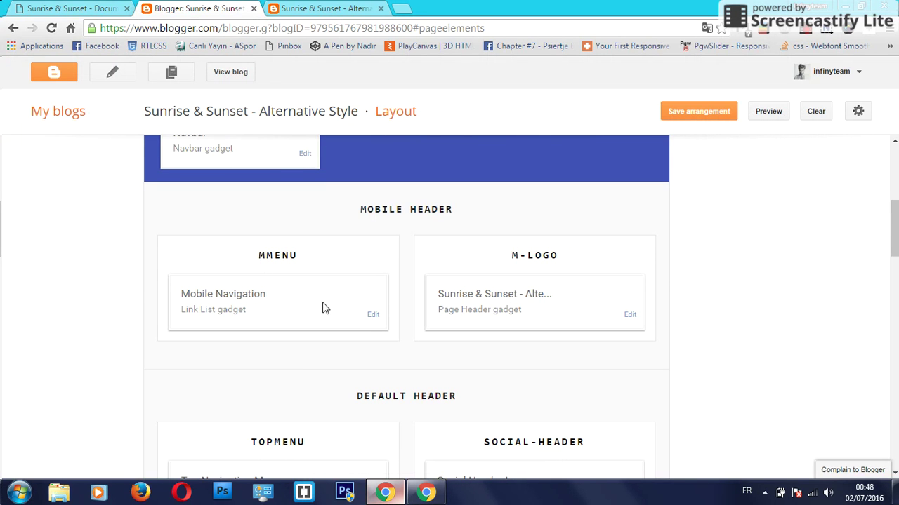
# - Check the live blog's mobile navigation menu in a narrow browser window, then restore the full-size window
pyautogui.click(303, 5)
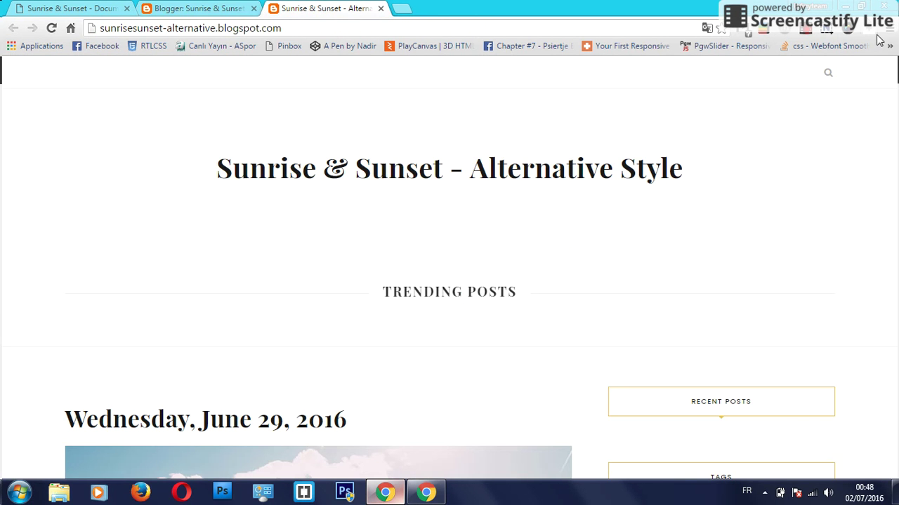
pyautogui.click(860, 6)
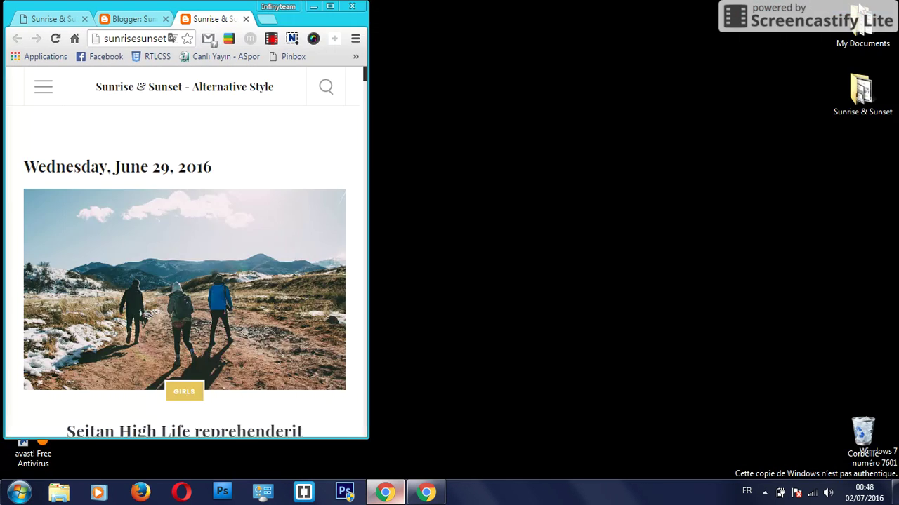
pyautogui.click(42, 92)
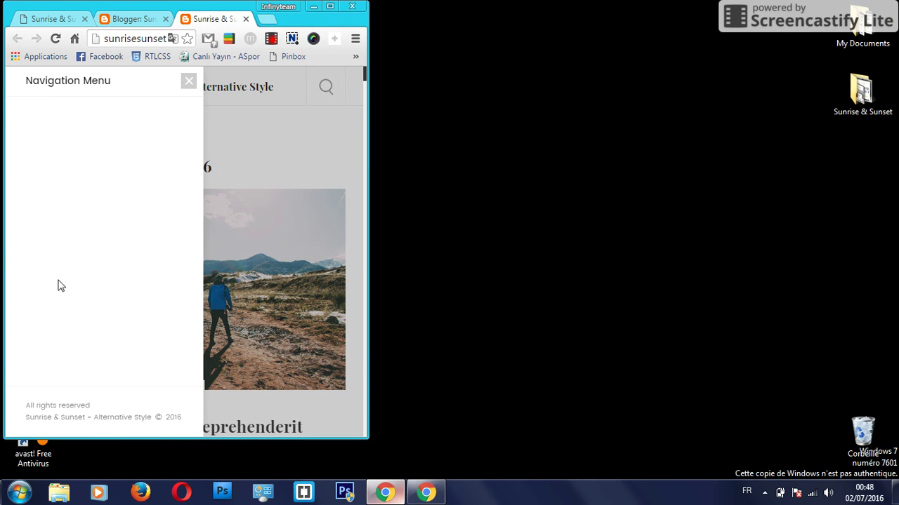
pyautogui.click(188, 81)
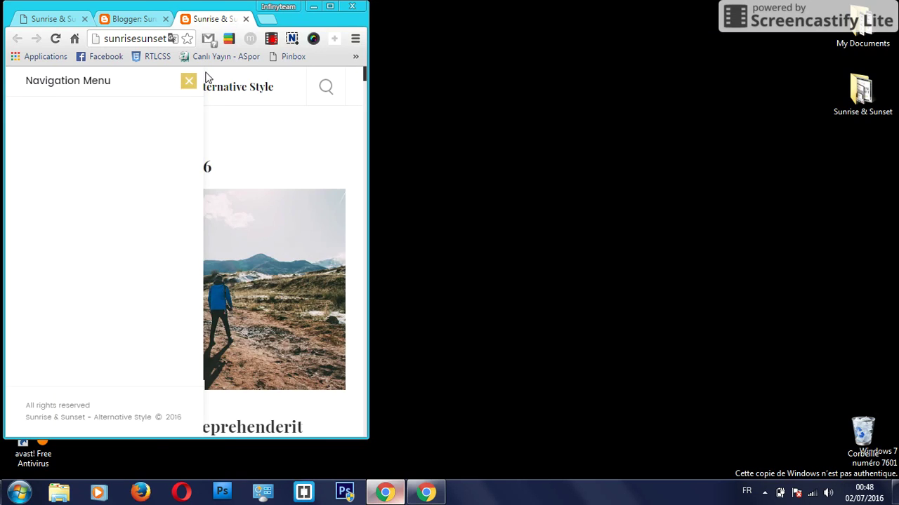
pyautogui.click(329, 6)
# - Add a "Contact Us" link with the URL /p/contact.html to the Mobile Navigation gadget in the blog layout
pyautogui.click(207, 8)
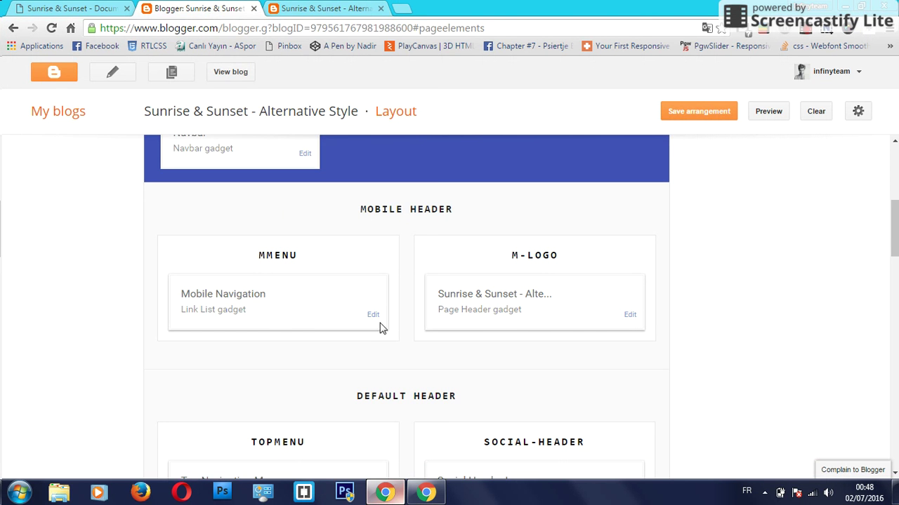
pyautogui.click(373, 314)
pyautogui.click(226, 253)
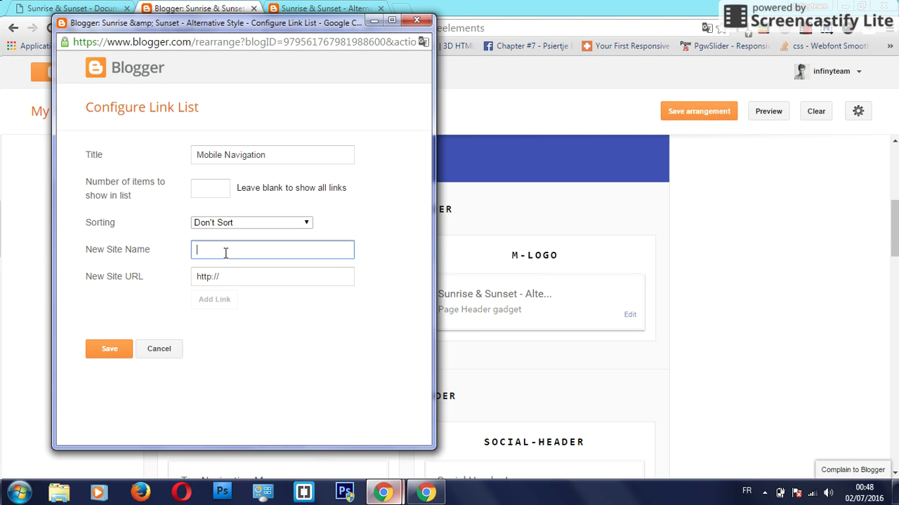
pyautogui.write('Contact Us')
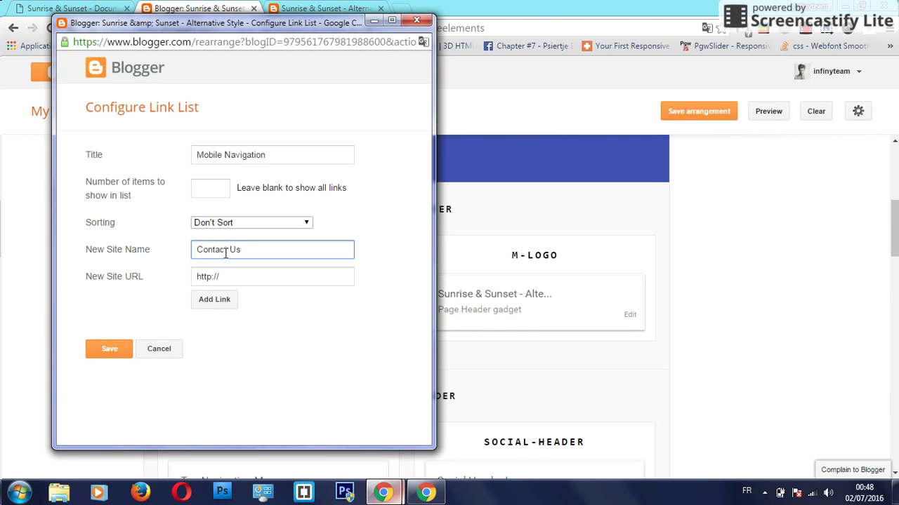
pyautogui.press('Tab')
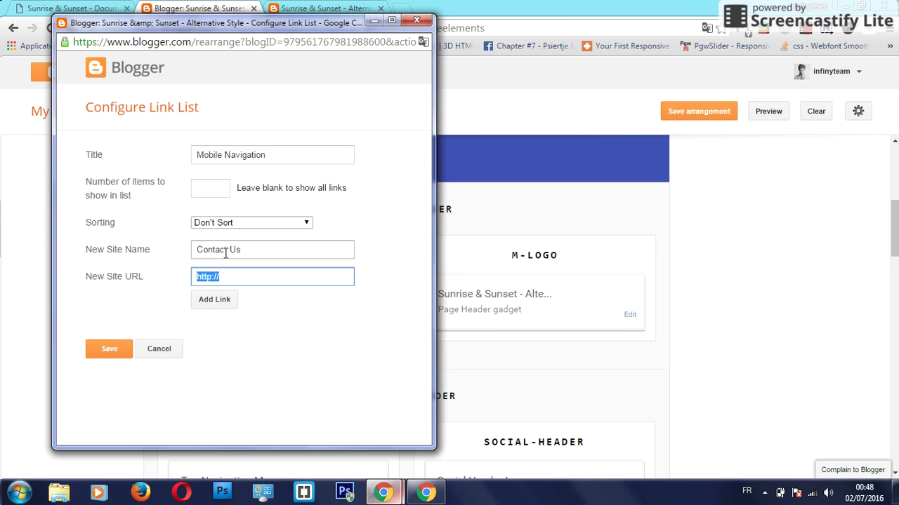
pyautogui.write('/p/contact.html')
pyautogui.click(217, 298)
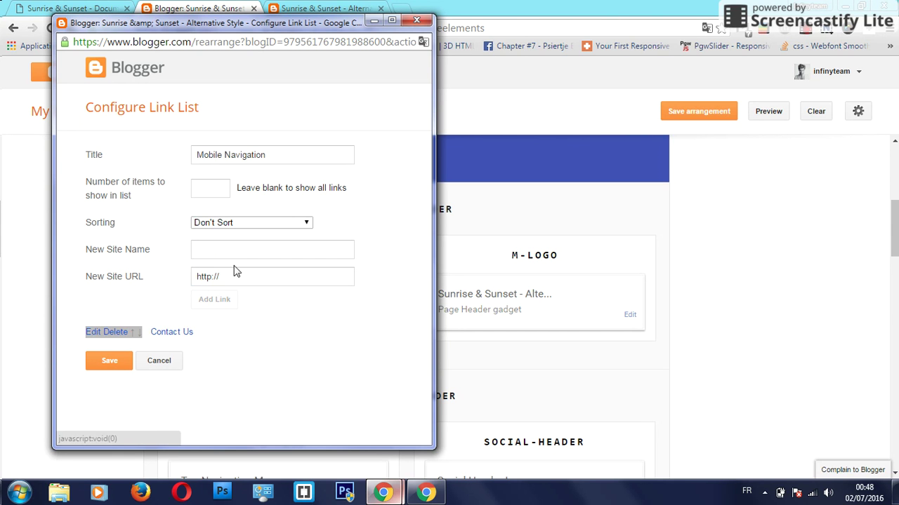
# - Add an "About Me" link with the URL /p/about-me.html to the Mobile Navigation link list
pyautogui.click(232, 252)
pyautogui.write('About ')
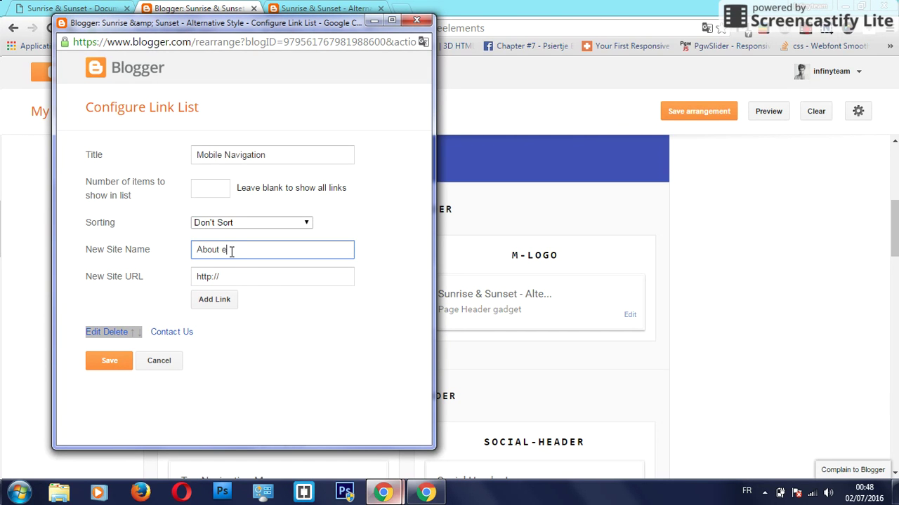
pyautogui.write('Me')
pyautogui.press('Tab')
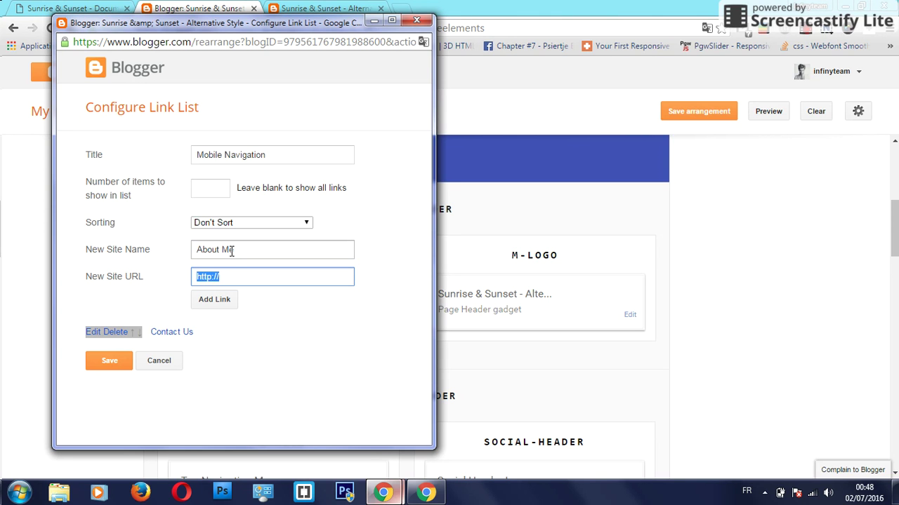
pyautogui.write('/p/about-me.html')
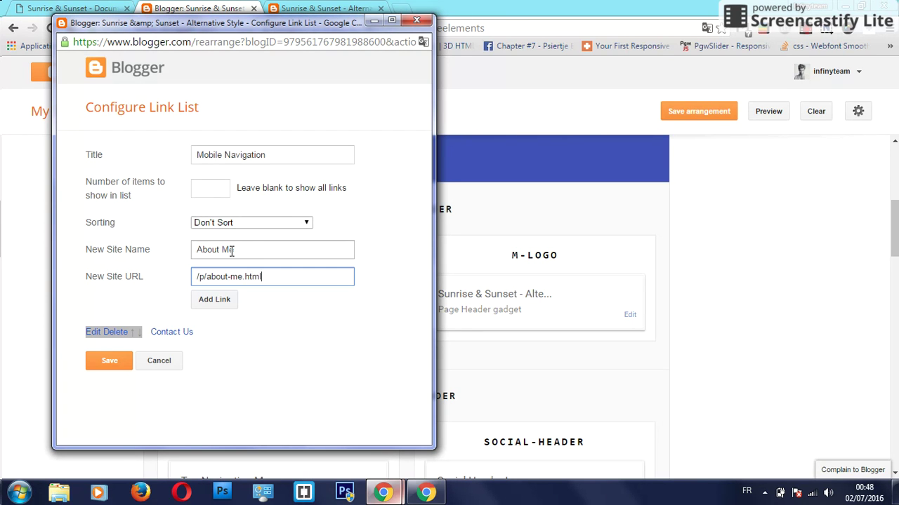
pyautogui.click(224, 299)
pyautogui.click(244, 253)
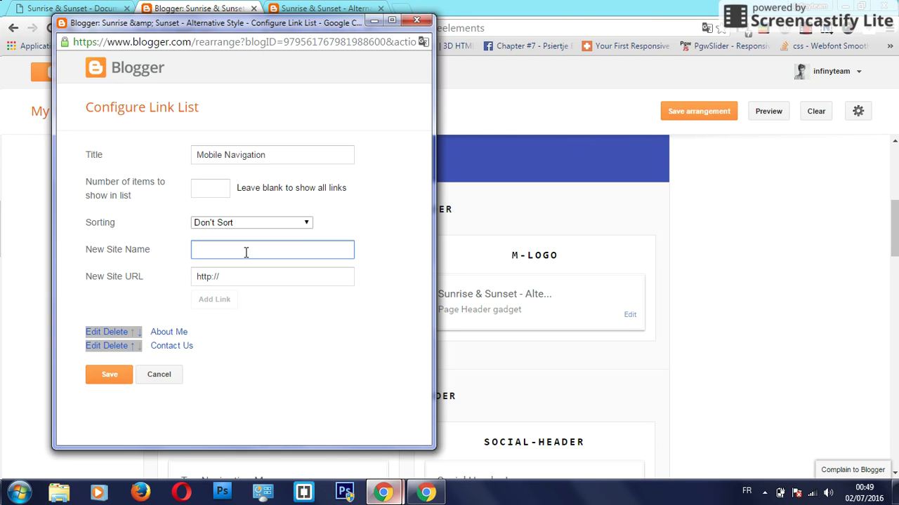
pyautogui.write('Music')
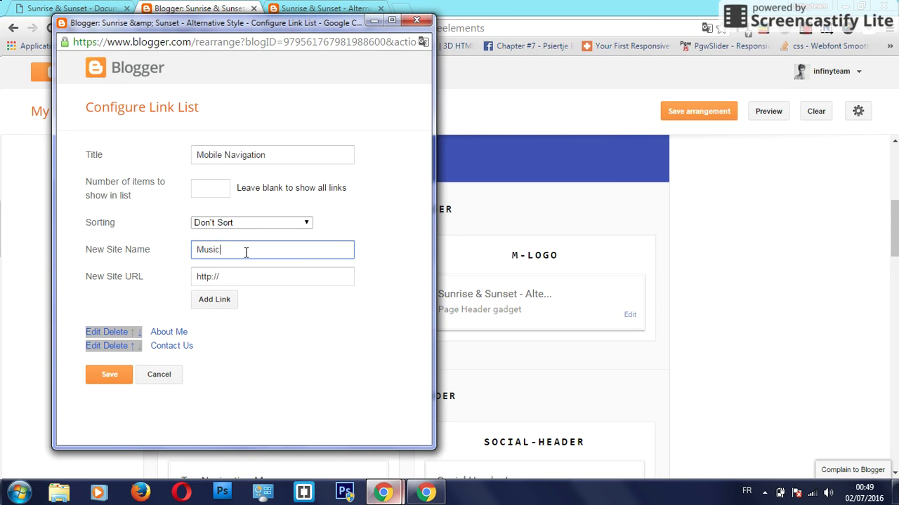
pyautogui.press('Return')
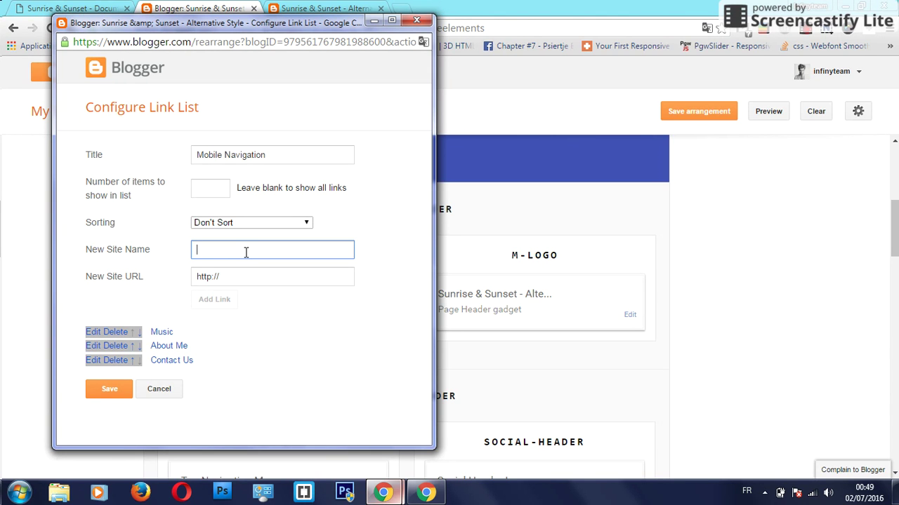
pyautogui.write('Trave')
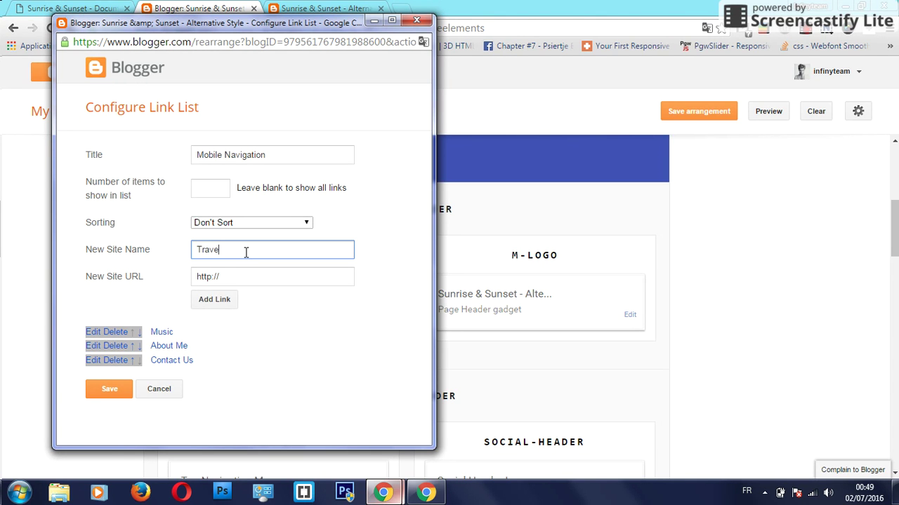
pyautogui.write('l')
pyautogui.press('Return')
pyautogui.write('Fashion')
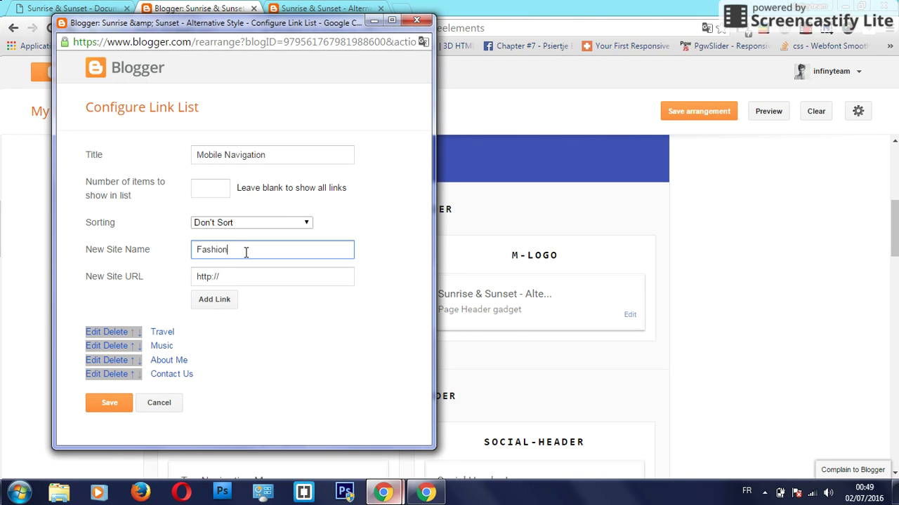
pyautogui.press('Return')
pyautogui.write('Life Sty')
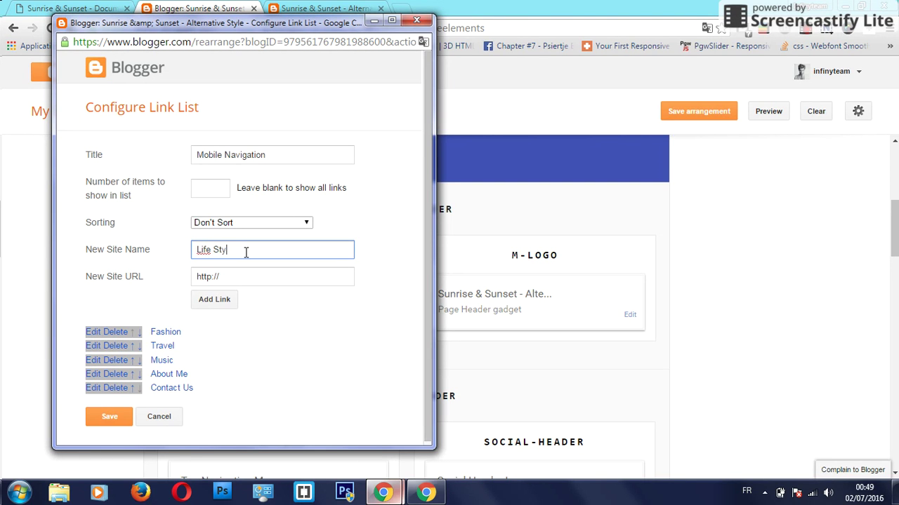
pyautogui.write('le')
pyautogui.press('Return')
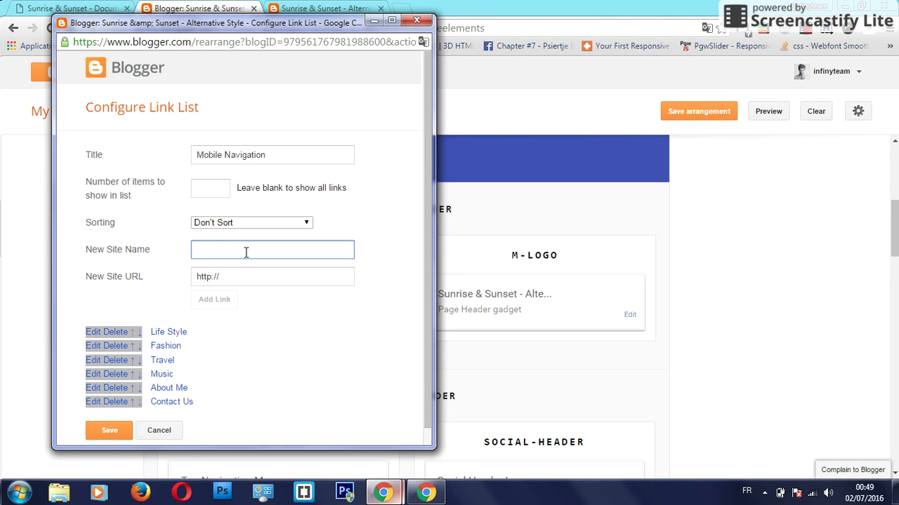
# - Add a "Home" link with the URL / to the Mobile Navigation list and save the gadget
pyautogui.write('Home')
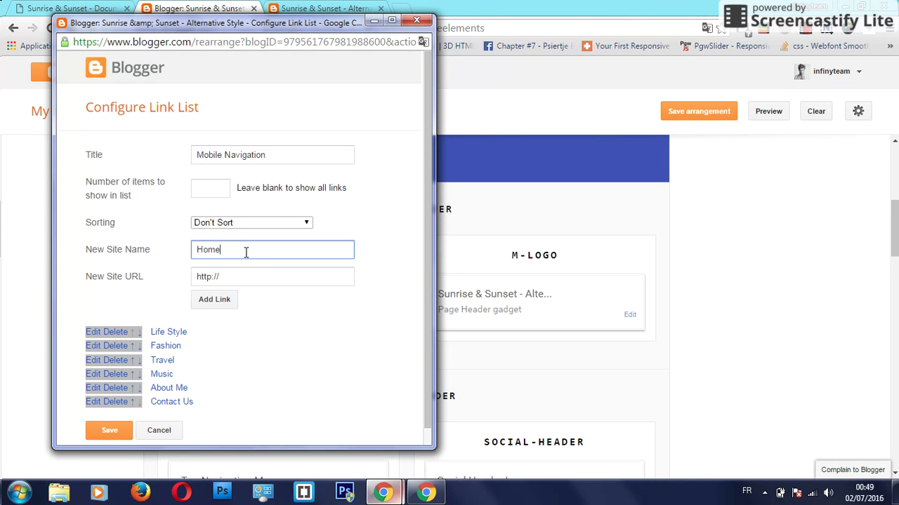
pyautogui.press('Tab')
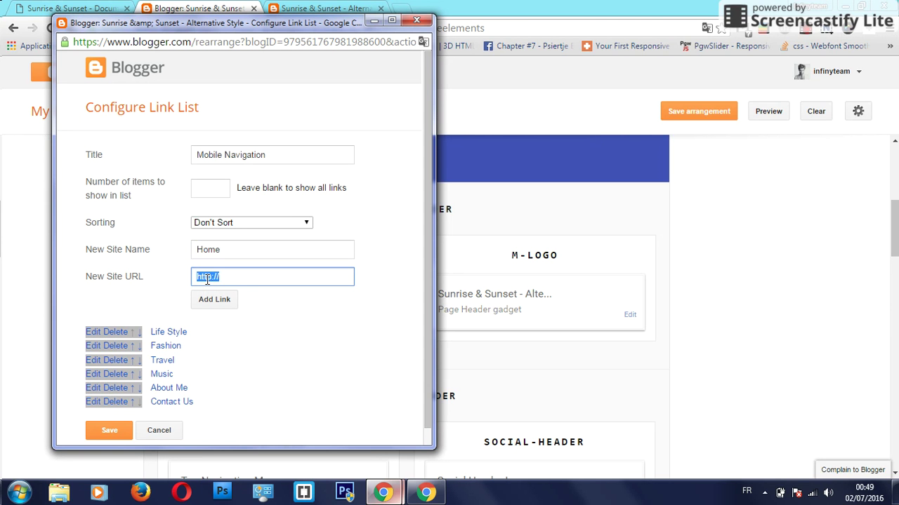
pyautogui.write('/')
pyautogui.click(221, 297)
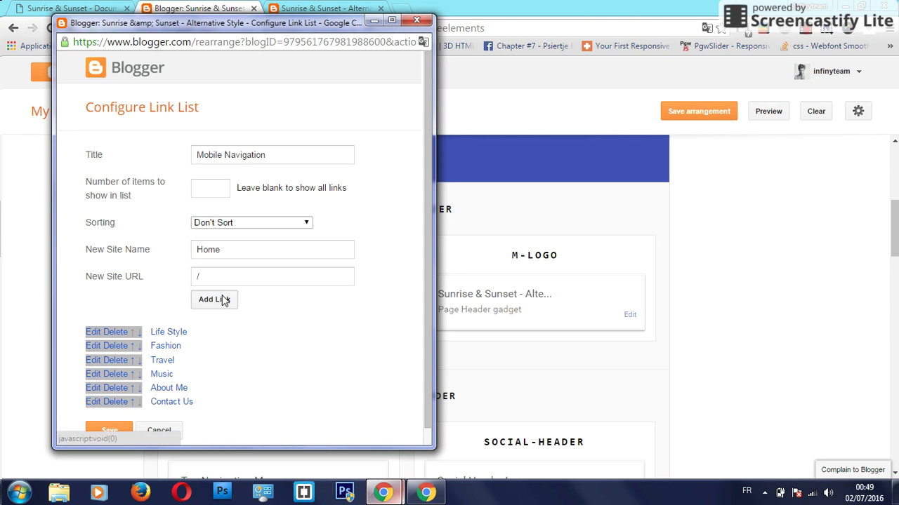
pyautogui.scroll(-1, 154, 372)
pyautogui.click(107, 415)
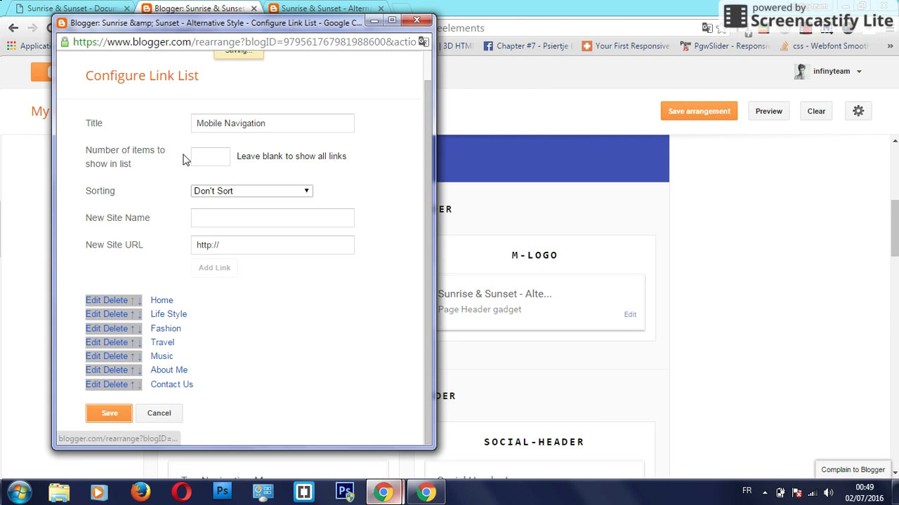
# - Reload the blog and check the mobile navigation menu in a narrow browser window, then restore the full-size window
pyautogui.click(321, 7)
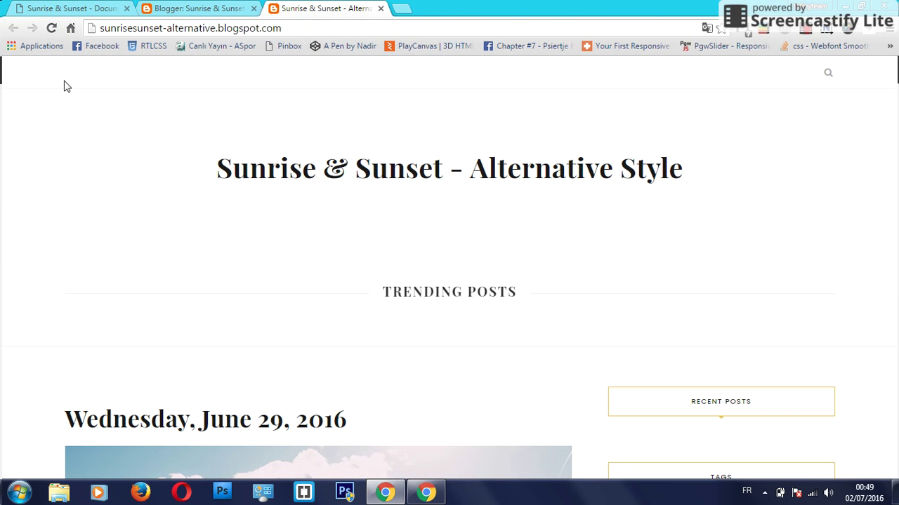
pyautogui.click(51, 29)
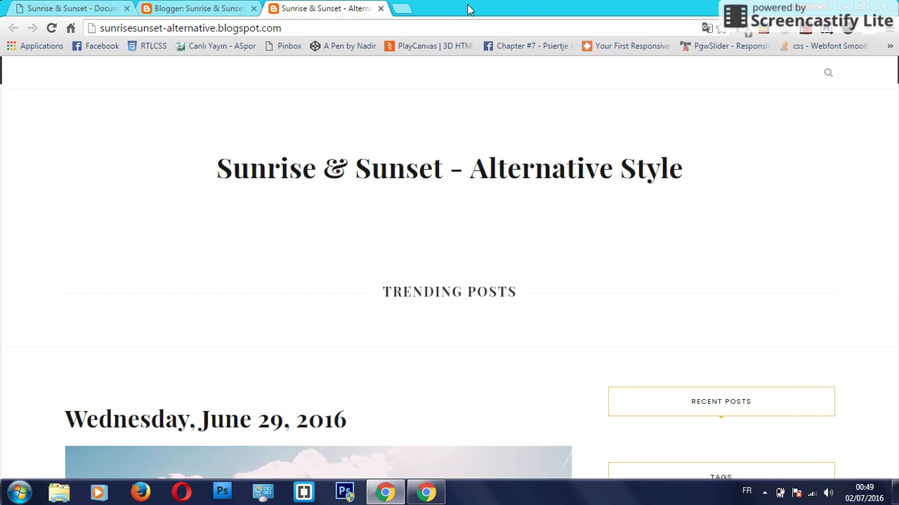
pyautogui.doubleClick(468, 8)
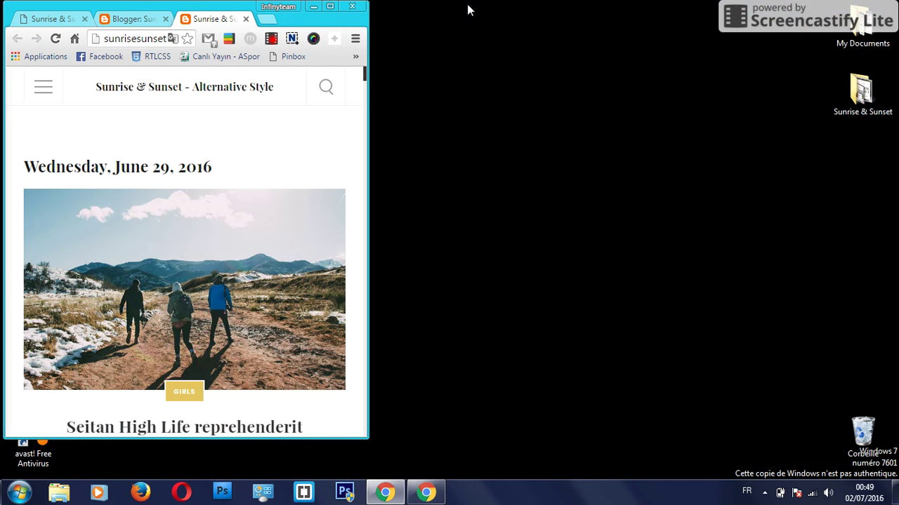
pyautogui.click(43, 93)
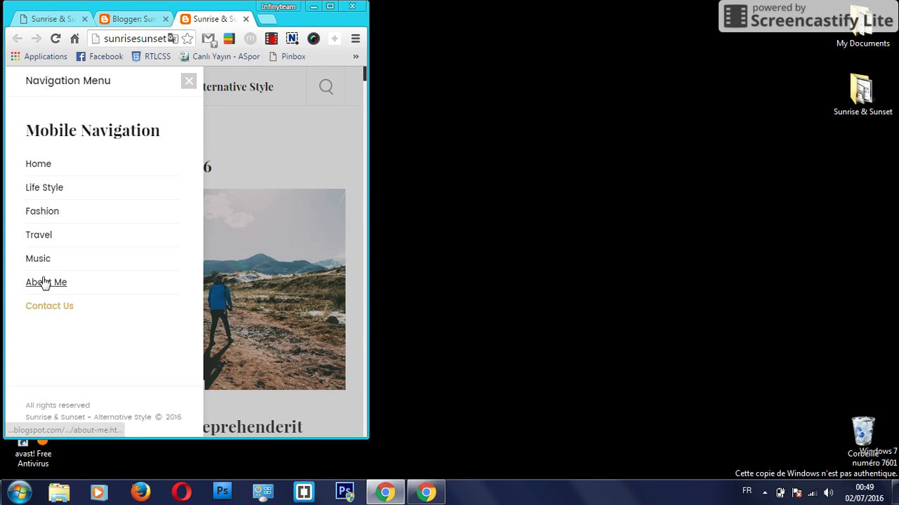
pyautogui.click(186, 84)
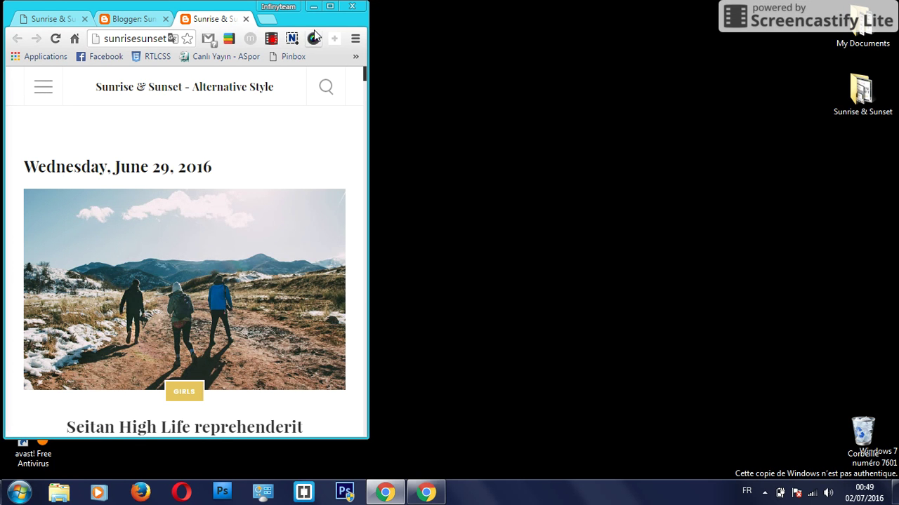
pyautogui.click(330, 7)
# - Read the start of the documentation's Top Menu section and look at the blog's desktop header
pyautogui.click(123, 6)
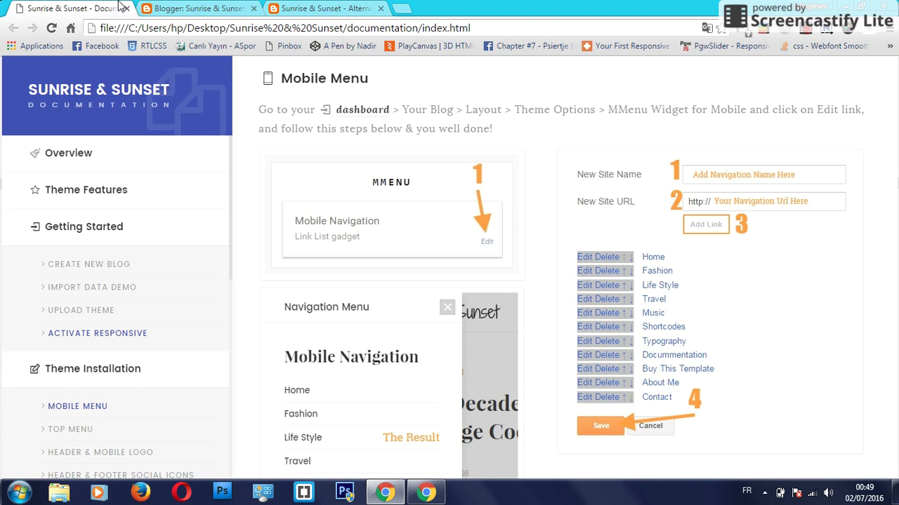
pyautogui.scroll(-3, 361, 207)
pyautogui.scroll(-4, 541, 227)
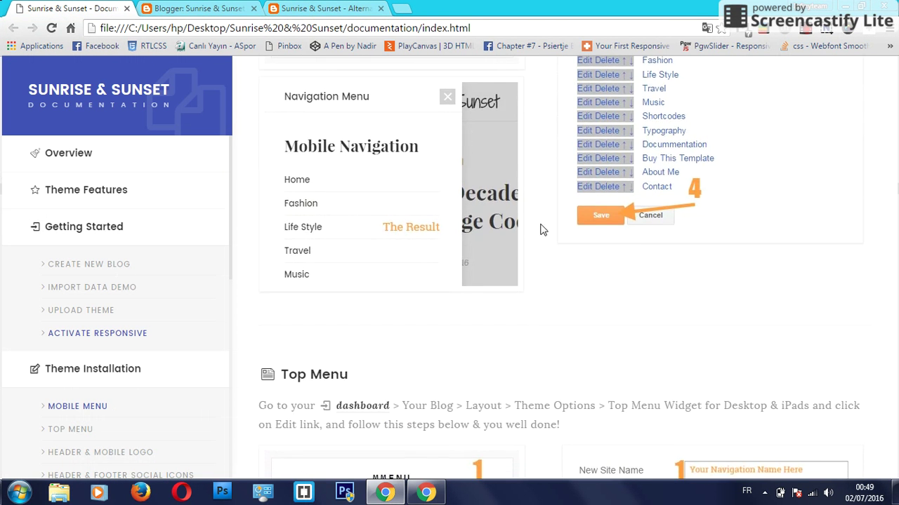
pyautogui.click(323, 8)
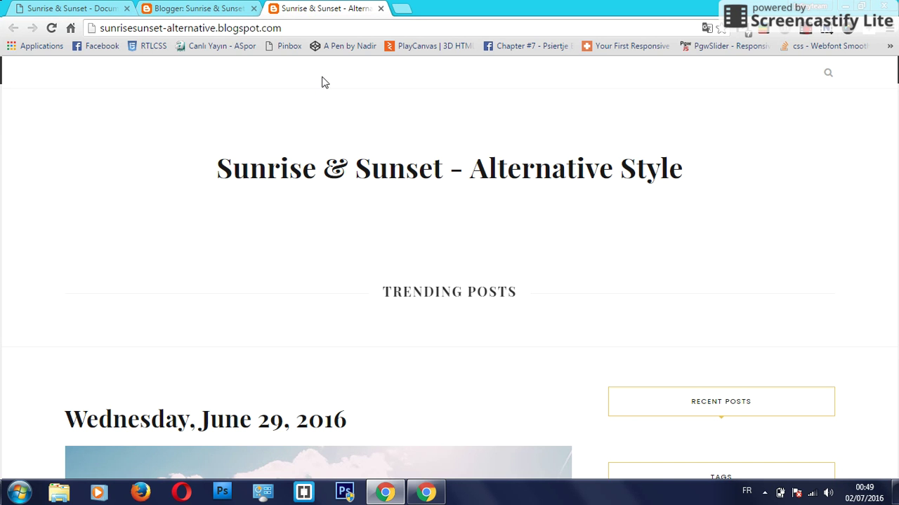
# - Open the Top Navigation Menu gadget in the layout's Default Header section for editing
pyautogui.click(196, 6)
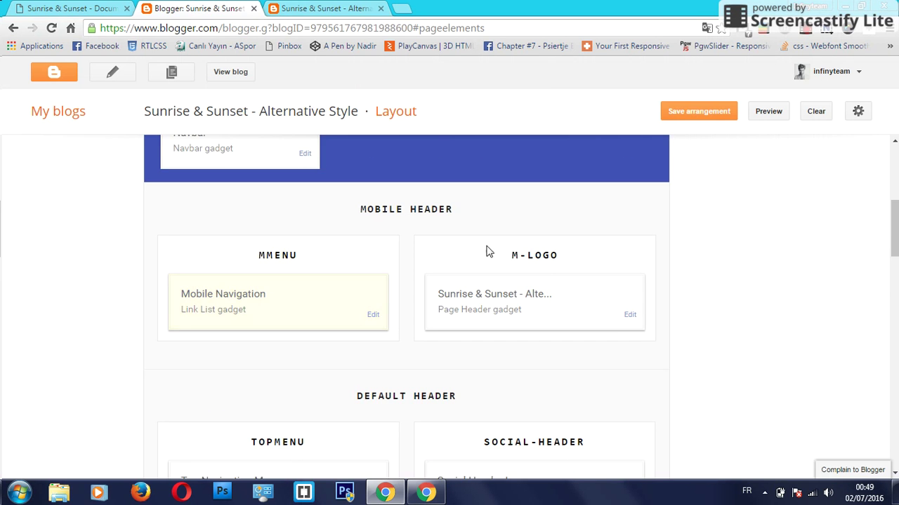
pyautogui.scroll(-2, 485, 251)
pyautogui.click(373, 370)
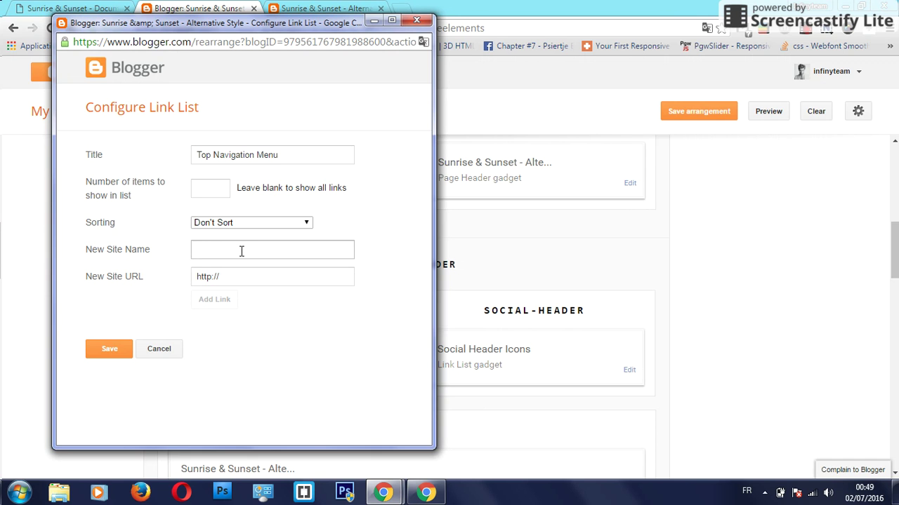
# - Read the Top Menu documentation on naming and ordering parent, sub menu and sub child links
pyautogui.click(54, 7)
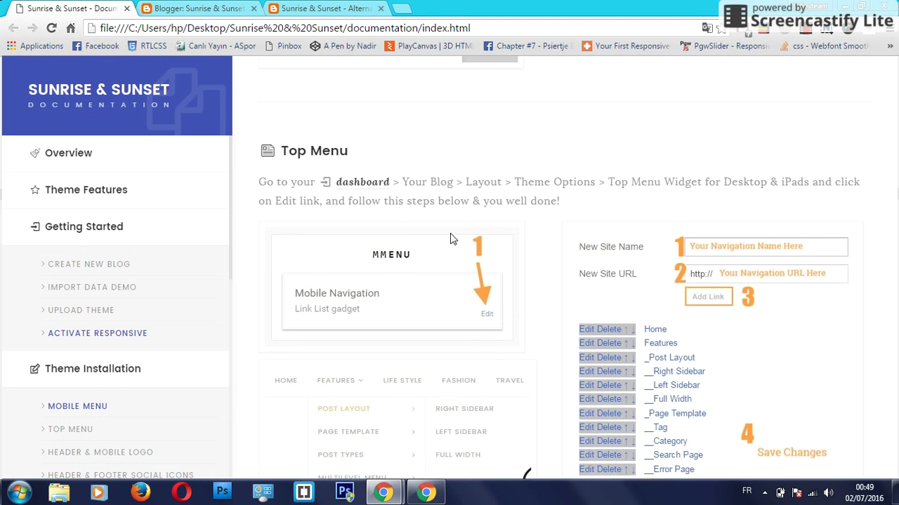
pyautogui.scroll(-3, 452, 240)
pyautogui.scroll(-3, 451, 240)
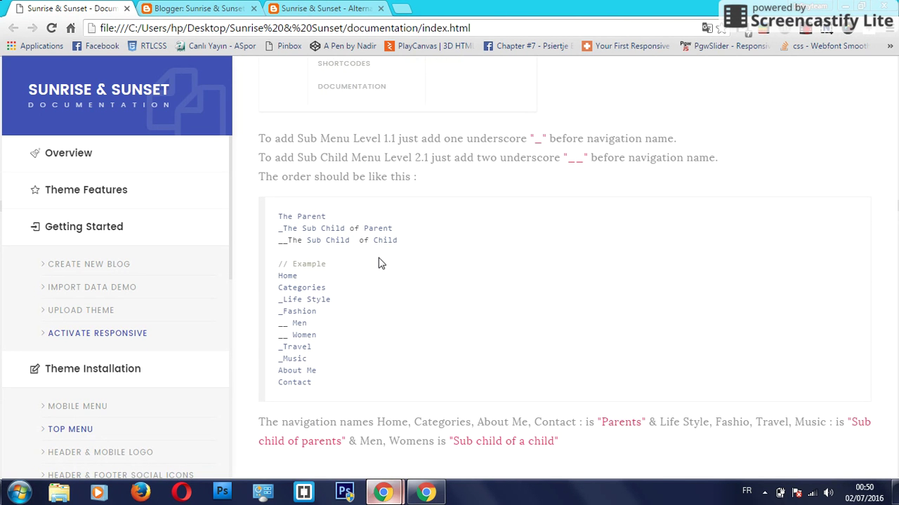
pyautogui.click(214, 10)
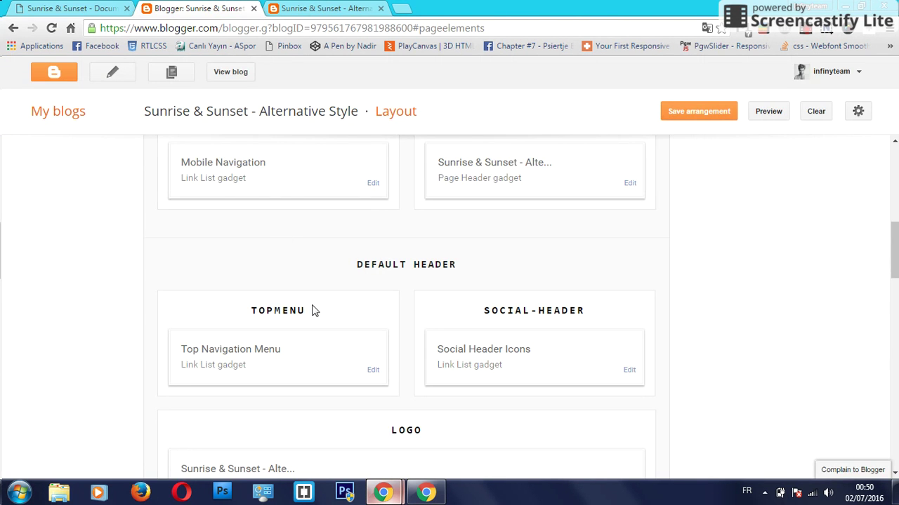
pyautogui.click(106, 8)
pyautogui.moveTo(384, 494)
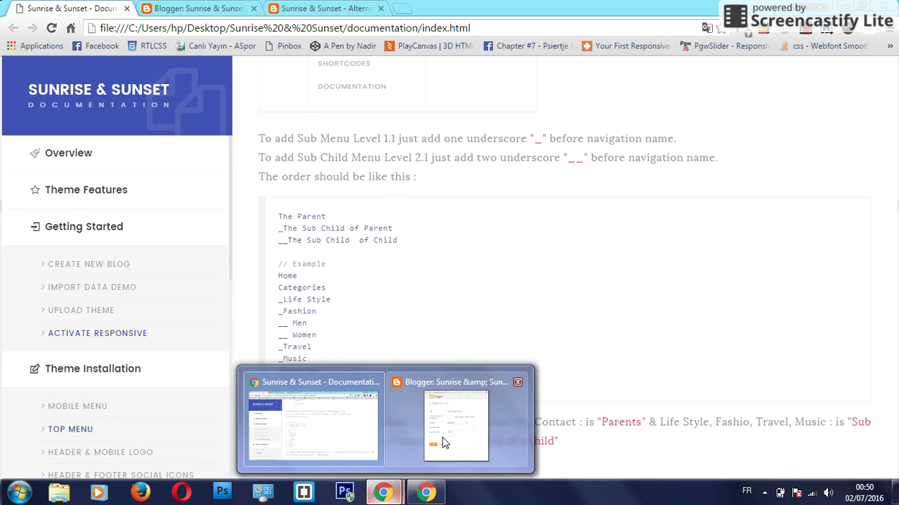
pyautogui.click(459, 421)
pyautogui.click(232, 246)
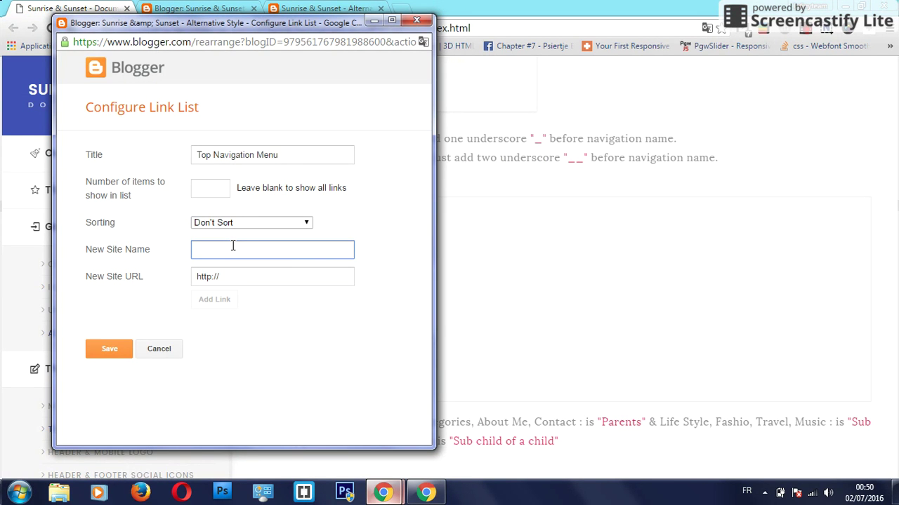
pyautogui.write('Contact')
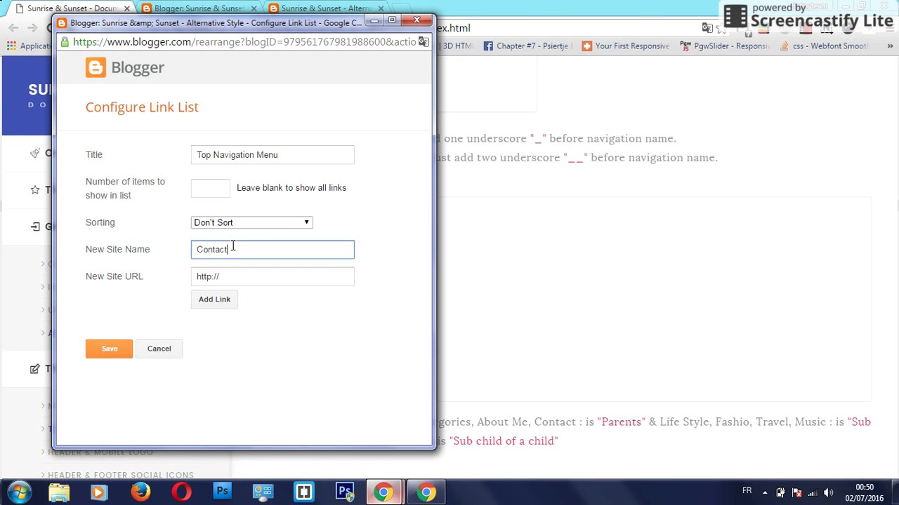
pyautogui.write(' PAge')
pyautogui.click(222, 301)
pyautogui.click(114, 360)
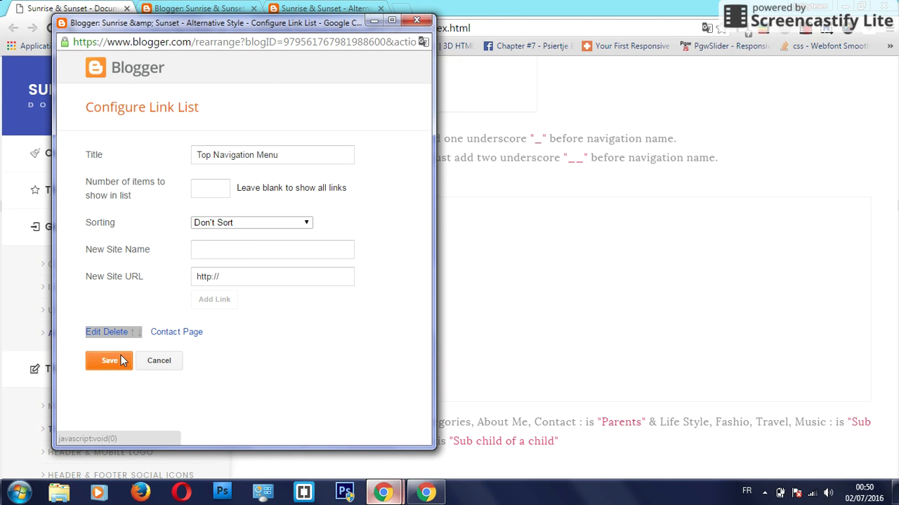